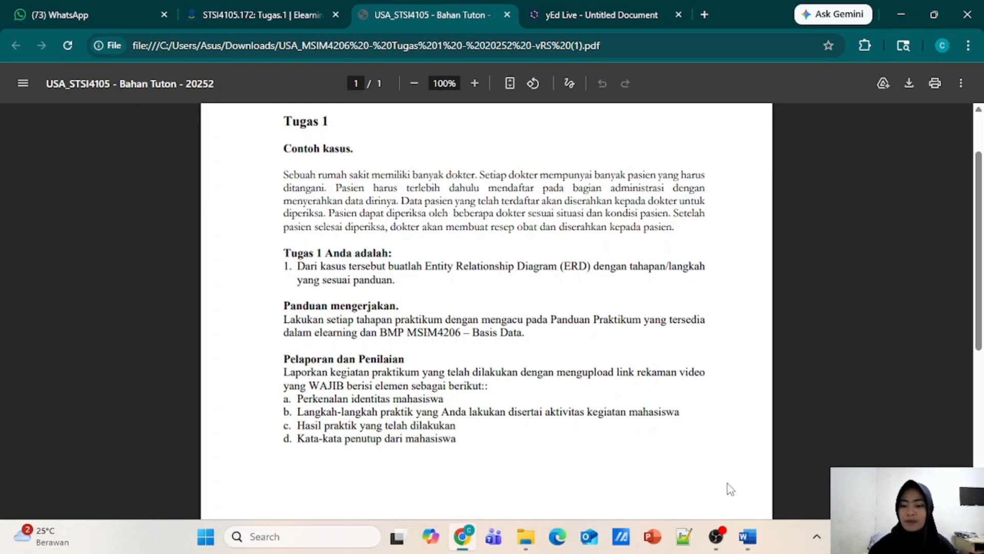
# Switch to the Word report and arrange its window side by side with the browser showing the assignment PDF
pyautogui.moveTo(746, 548)
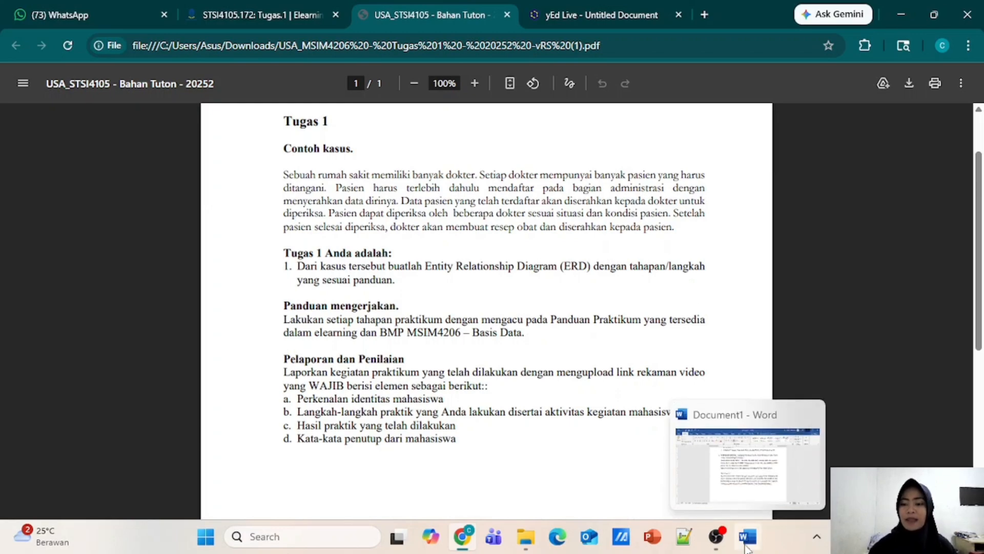
pyautogui.click(747, 546)
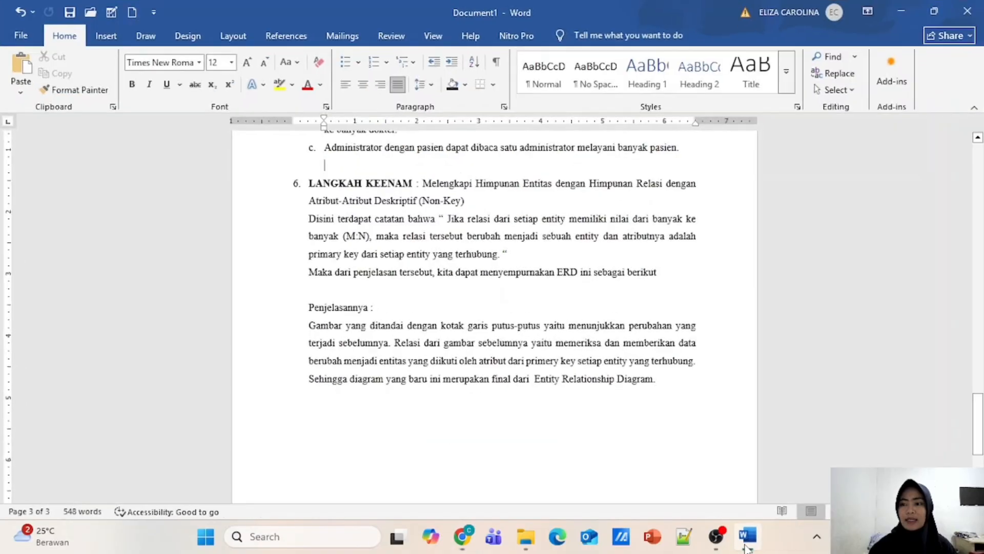
pyautogui.scroll(10, 646, 302)
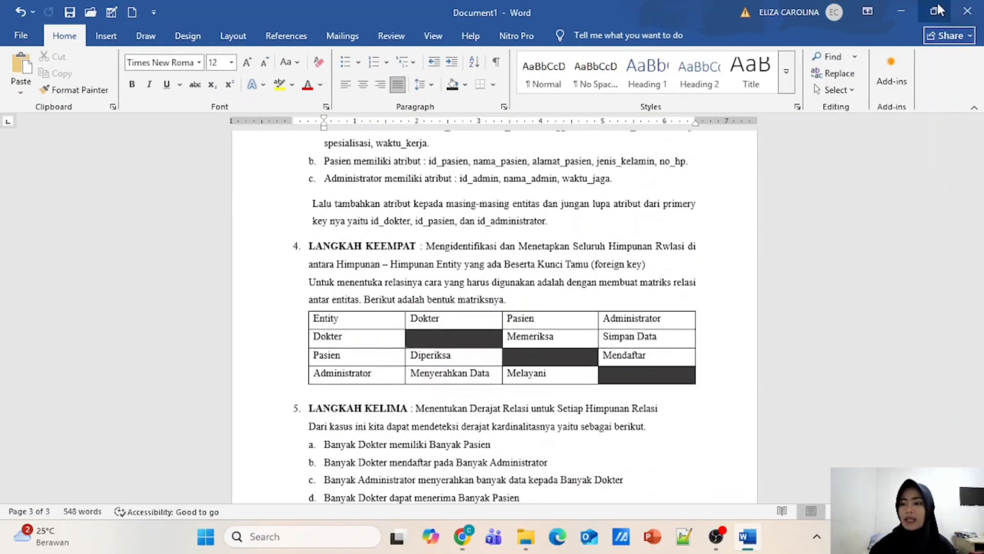
pyautogui.moveTo(937, 10)
pyautogui.click(844, 45)
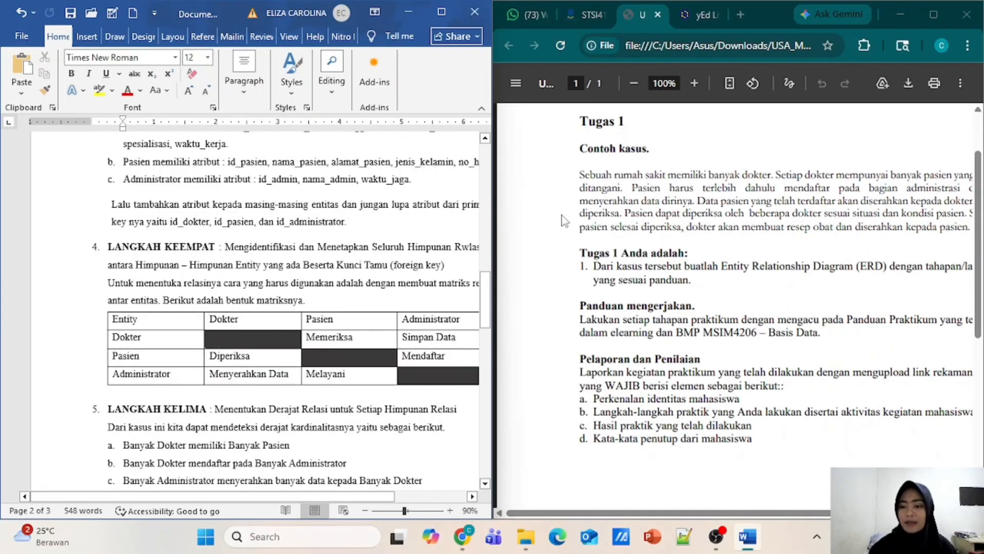
# Review the case description in the PDF and the opening sections of the Word report up to the solution steps
pyautogui.hscroll(2, 559, 231)
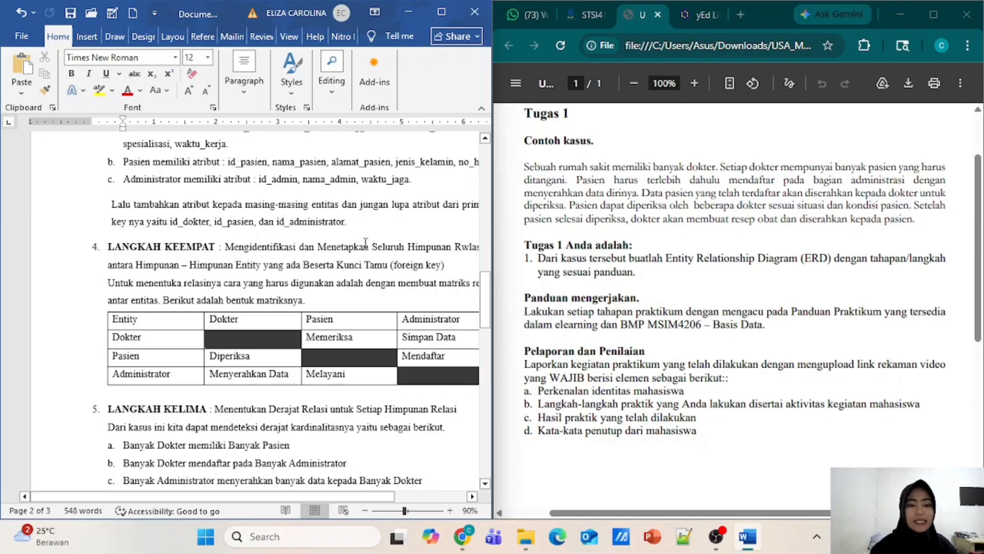
pyautogui.scroll(5, 365, 243)
pyautogui.hscroll(3, 366, 243)
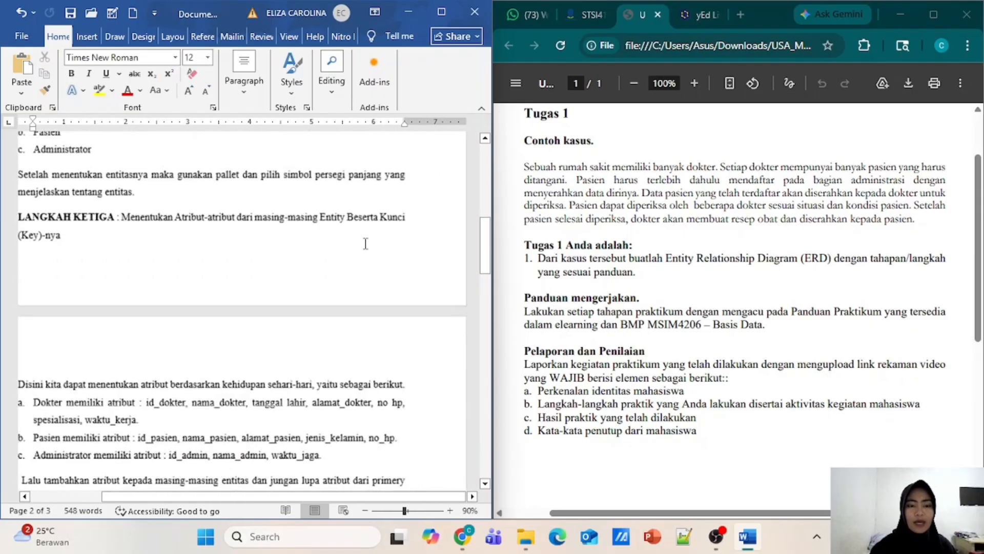
pyautogui.scroll(5, 365, 244)
pyautogui.hscroll(-3, 366, 244)
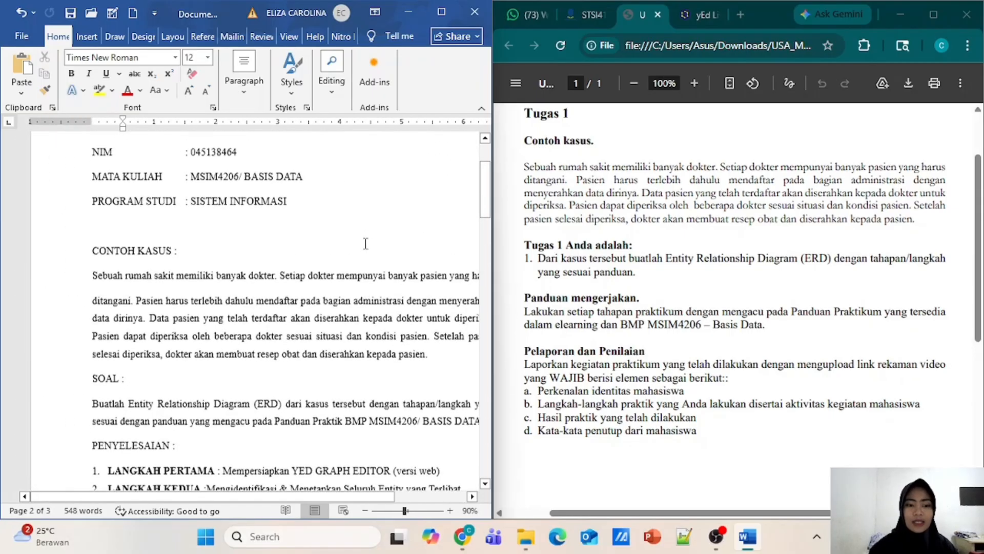
pyautogui.scroll(-3, 365, 243)
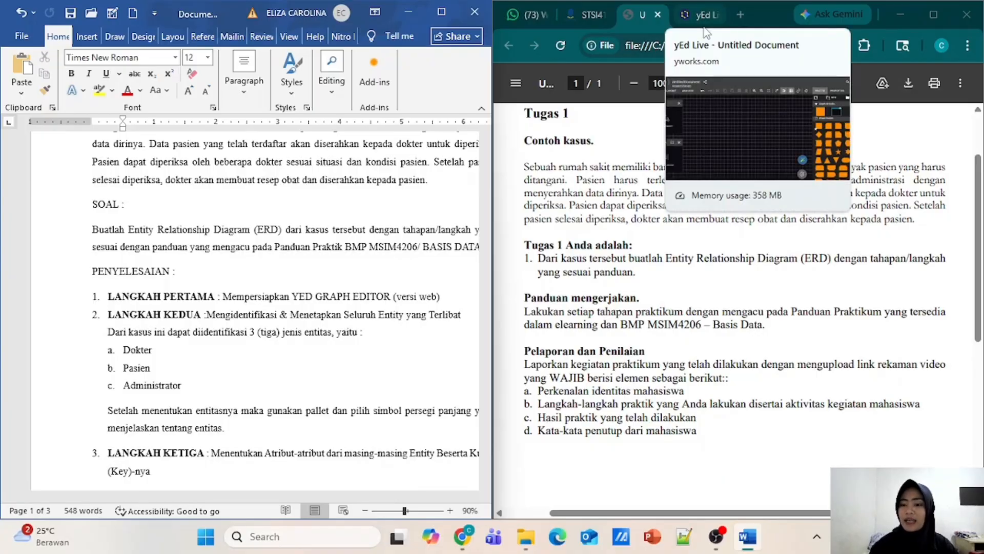
# Switch to the blank yEd Live diagram in a maximized browser, and check the entity list under LANGKAH KEDUA in the Word report
pyautogui.click(705, 29)
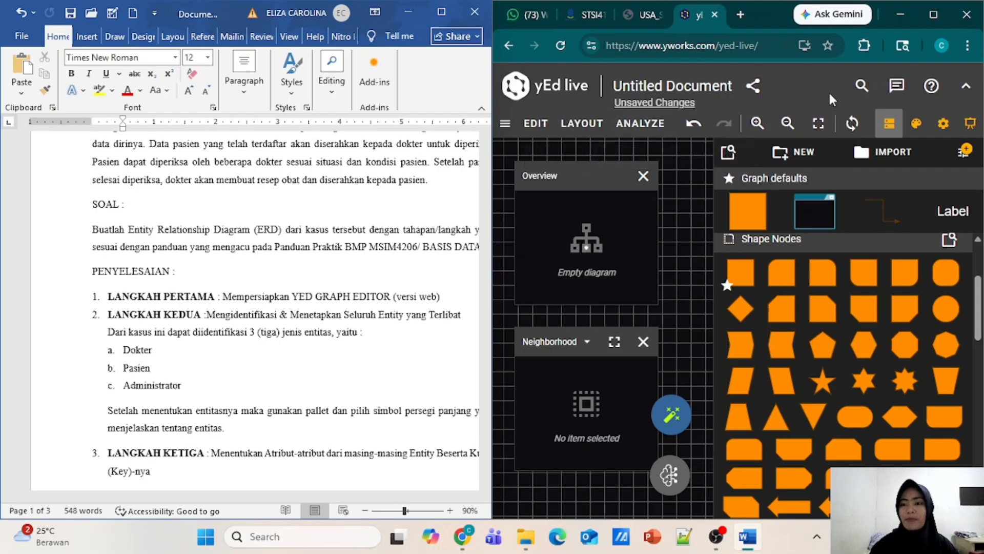
pyautogui.click(925, 21)
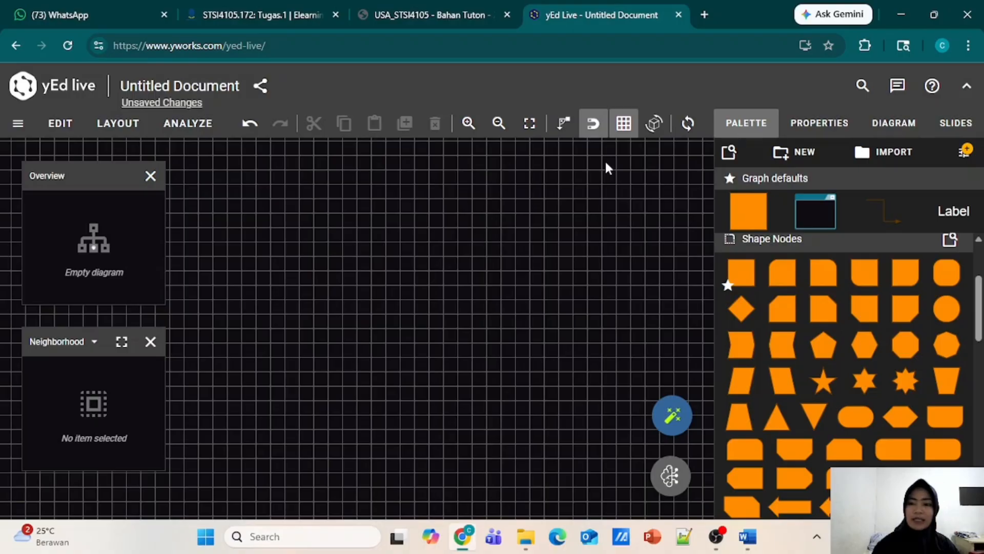
pyautogui.click(748, 537)
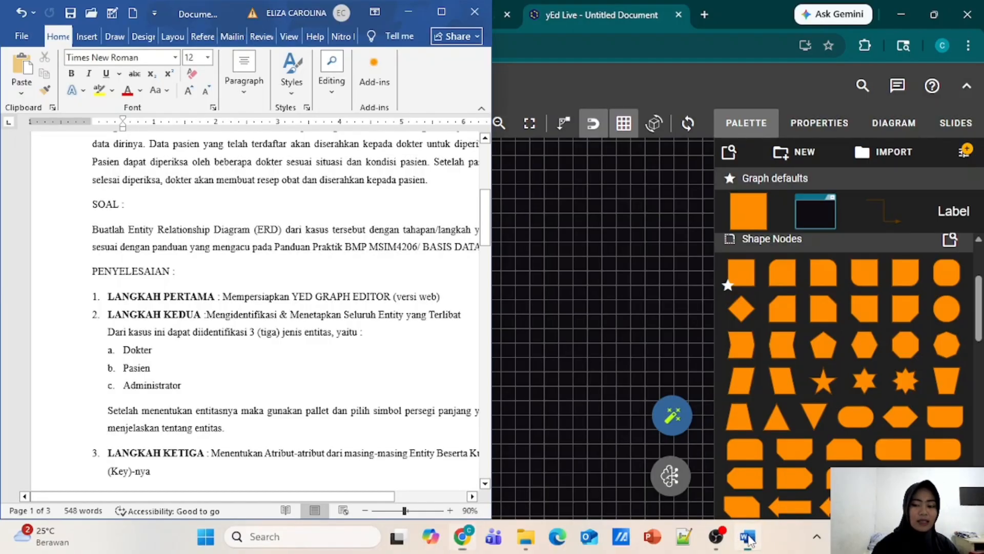
pyautogui.scroll(-2, 276, 314)
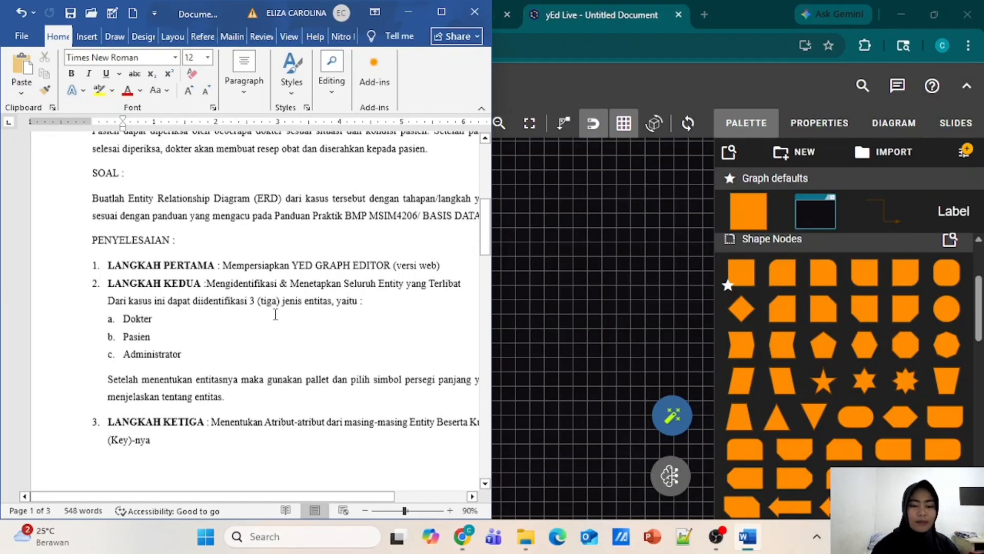
pyautogui.scroll(-2, 276, 314)
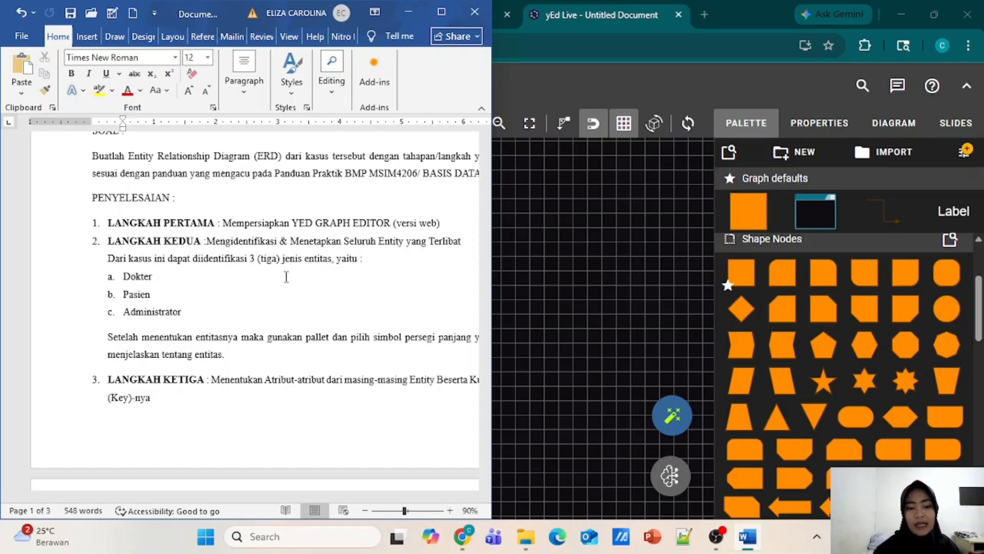
pyautogui.click(408, 15)
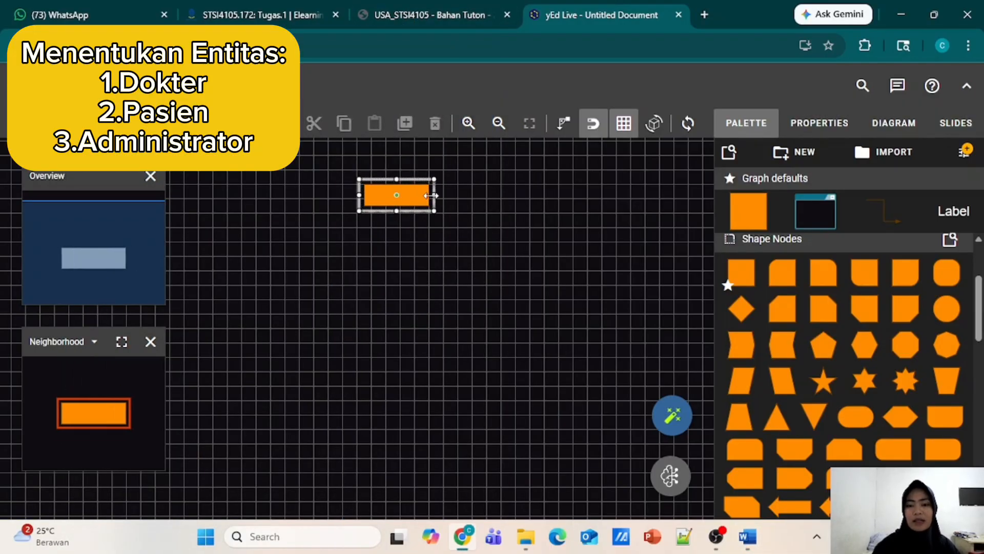
# Duplicate the 90 by 30 px rectangle twice and arrange the three rectangles in a triangle with the original on top
pyautogui.click(405, 123)
pyautogui.click(405, 123)
pyautogui.moveTo(428, 228); pyautogui.dragTo(236, 285)
pyautogui.moveTo(424, 224); pyautogui.dragTo(534, 283)
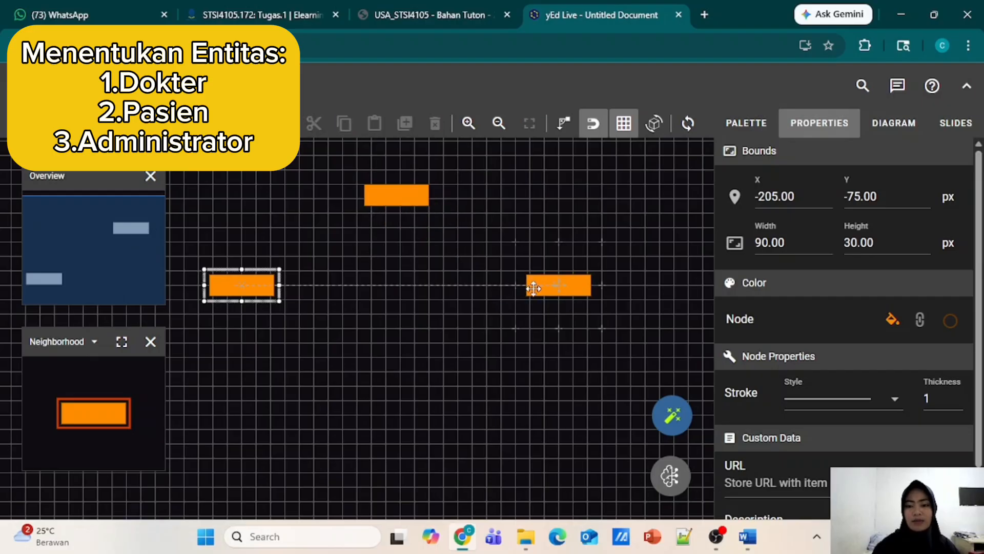
# Label the lower-left rectangle of the triangle Dokter and the upper one Administrator
pyautogui.click(380, 199)
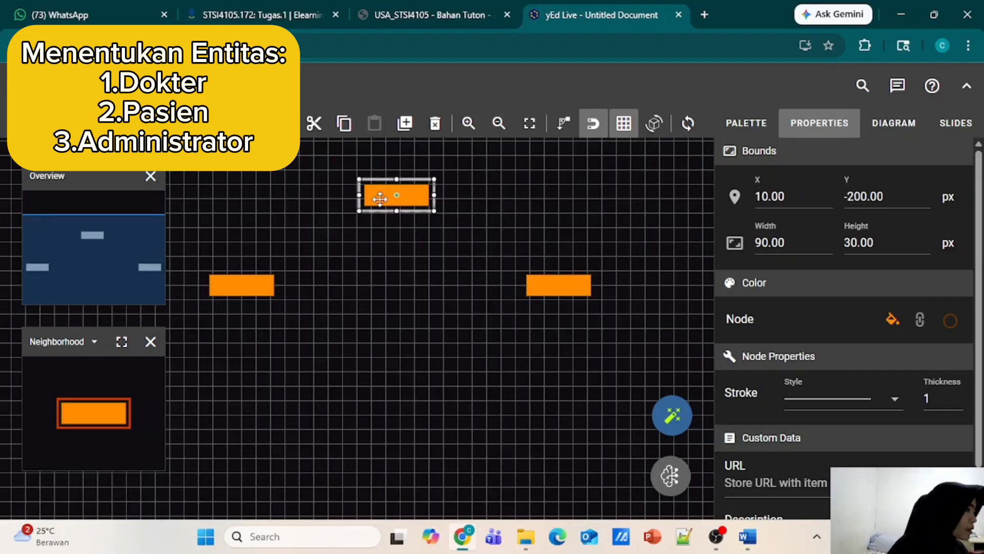
pyautogui.click(236, 285)
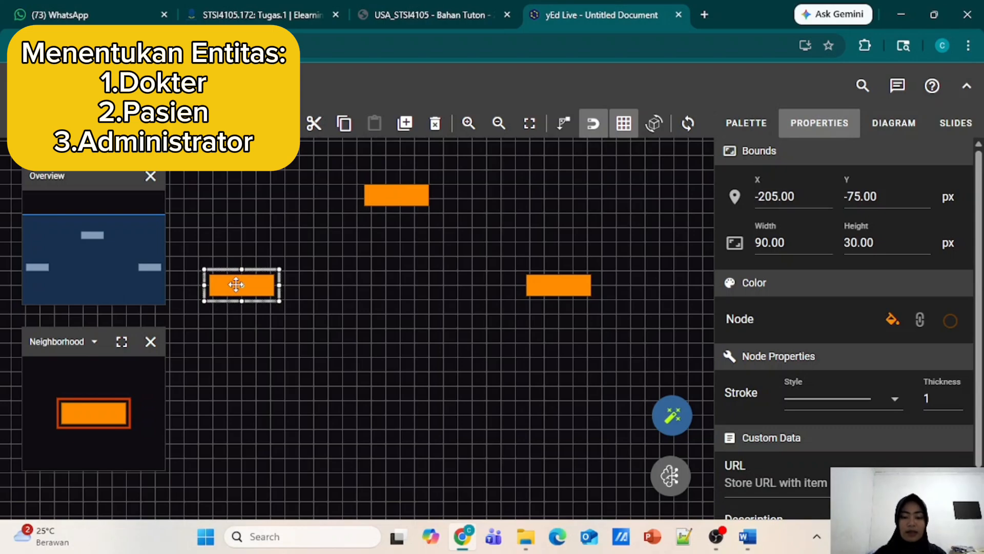
pyautogui.doubleClick(236, 285)
pyautogui.write('Dokter')
pyautogui.doubleClick(396, 195)
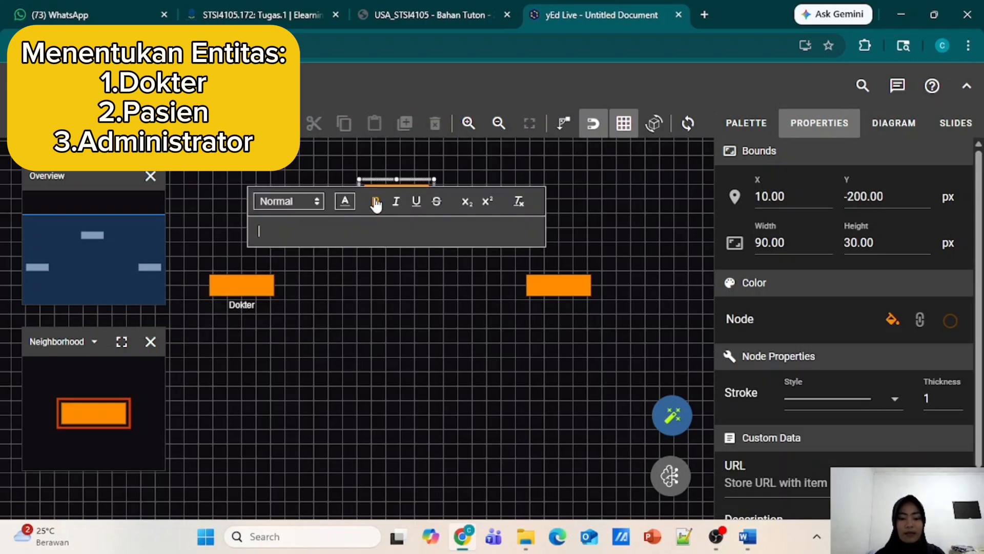
pyautogui.write('Administrator')
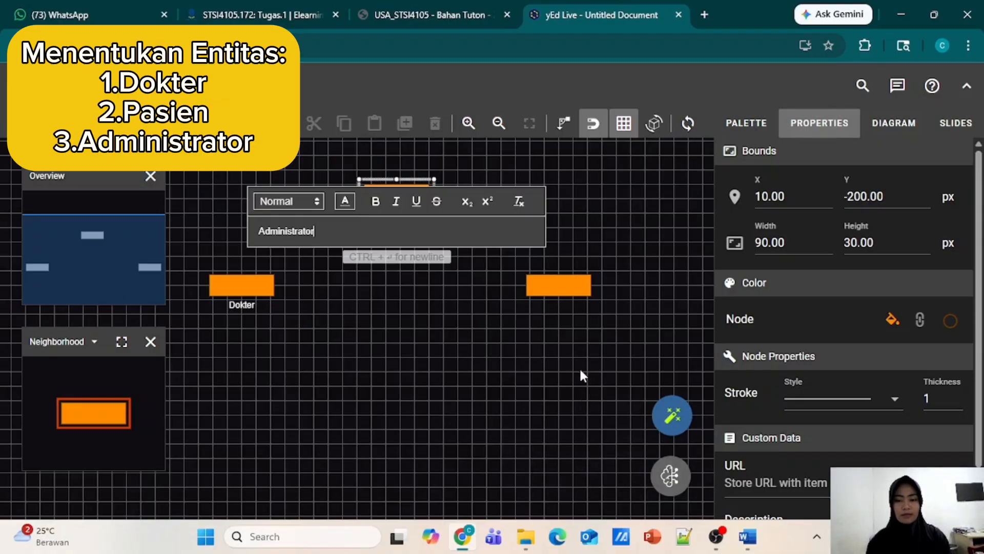
pyautogui.press('Return')
# Label the remaining unlabeled rectangle Pasien and clear the selection
pyautogui.click(543, 294)
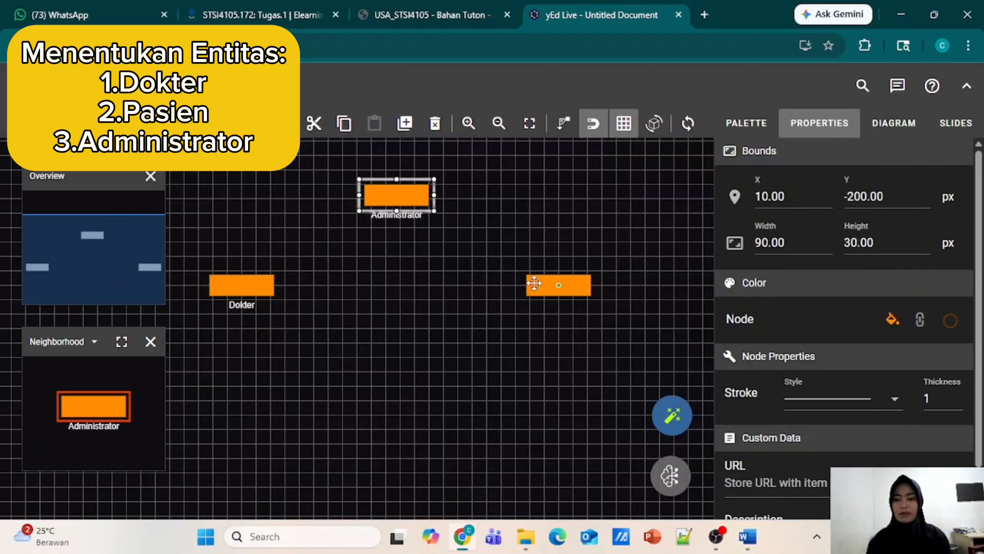
pyautogui.doubleClick(538, 302)
pyautogui.write('Pasien')
pyautogui.press('Return')
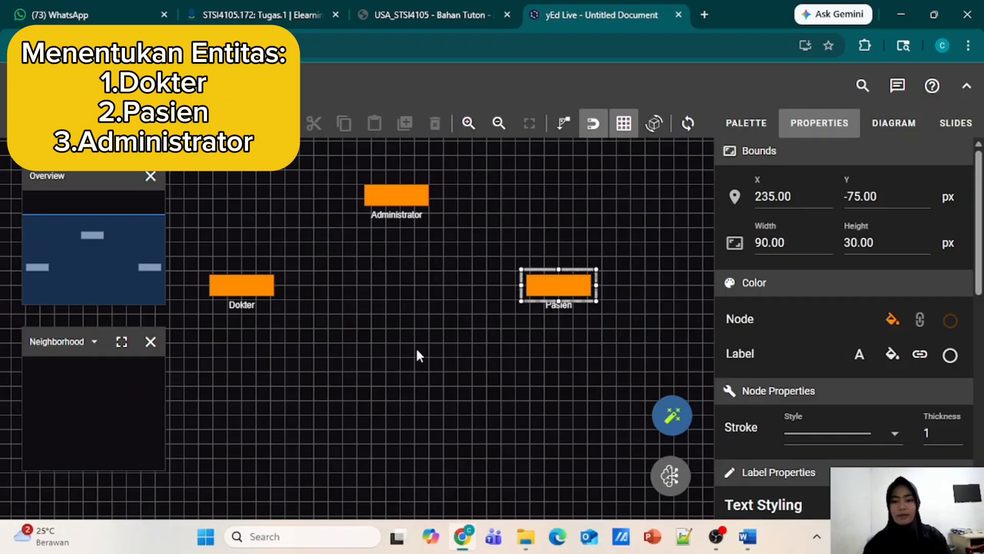
pyautogui.click(491, 362)
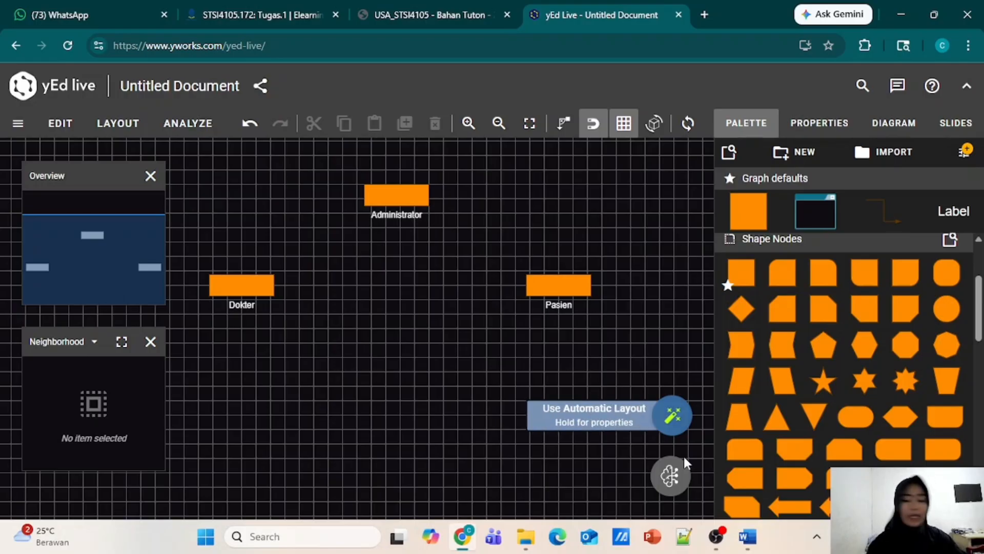
# Review the attributes of Dokter, Pasien and Administrator under LANGKAH KETIGA in the Word report, and return to the yEd Live diagram
pyautogui.click(747, 543)
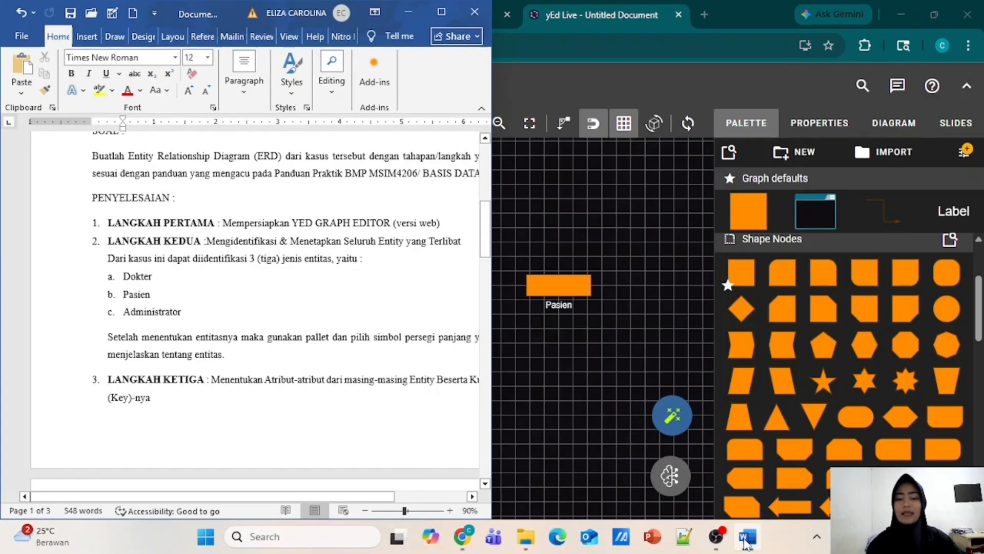
pyautogui.scroll(-2, 299, 383)
pyautogui.scroll(-1, 299, 383)
pyautogui.hscroll(2, 299, 384)
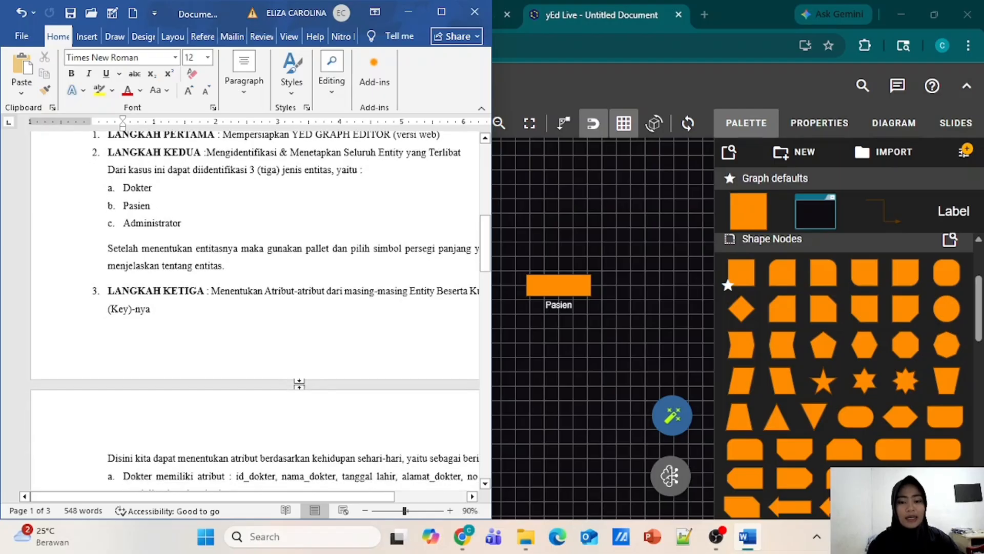
pyautogui.hscroll(1, 299, 384)
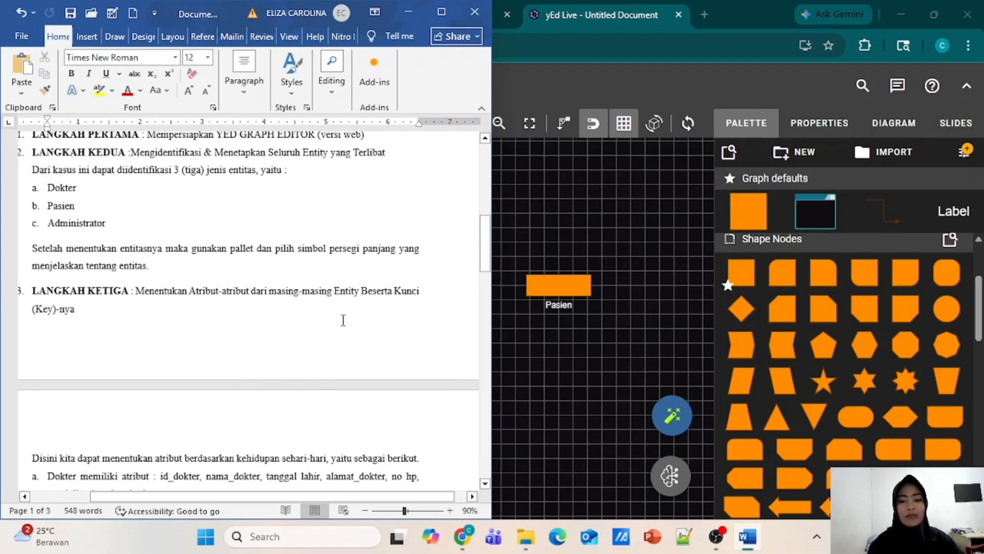
pyautogui.scroll(-4, 237, 327)
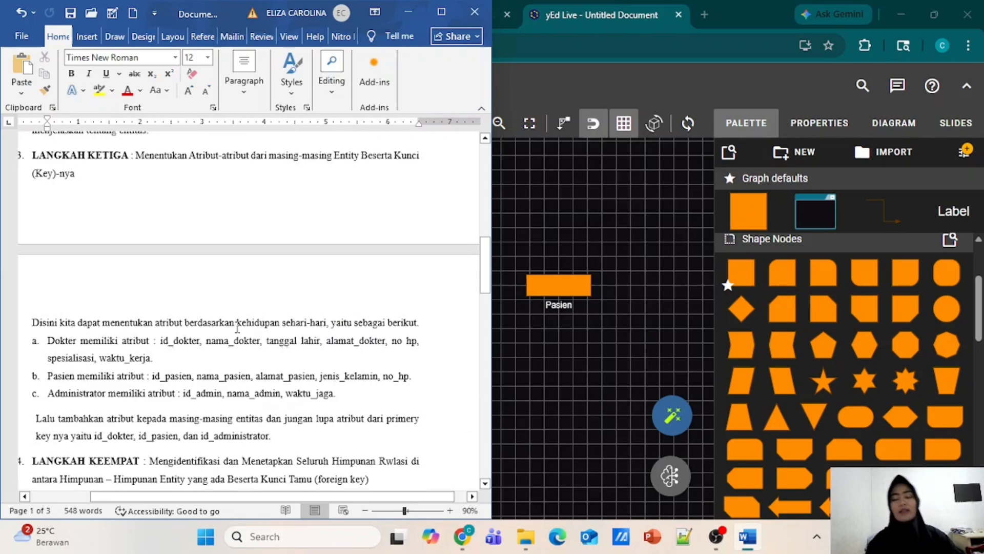
pyautogui.scroll(-1, 237, 328)
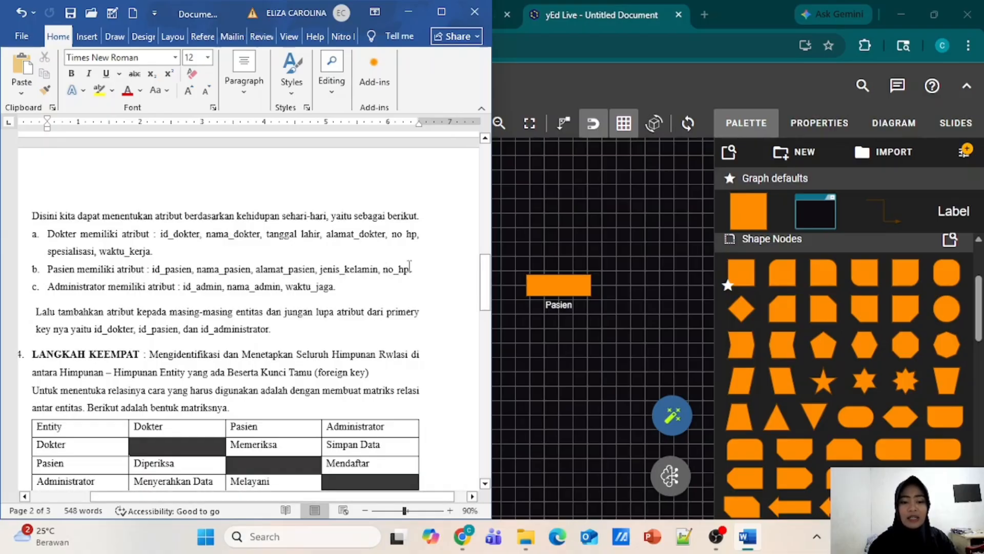
pyautogui.click(417, 13)
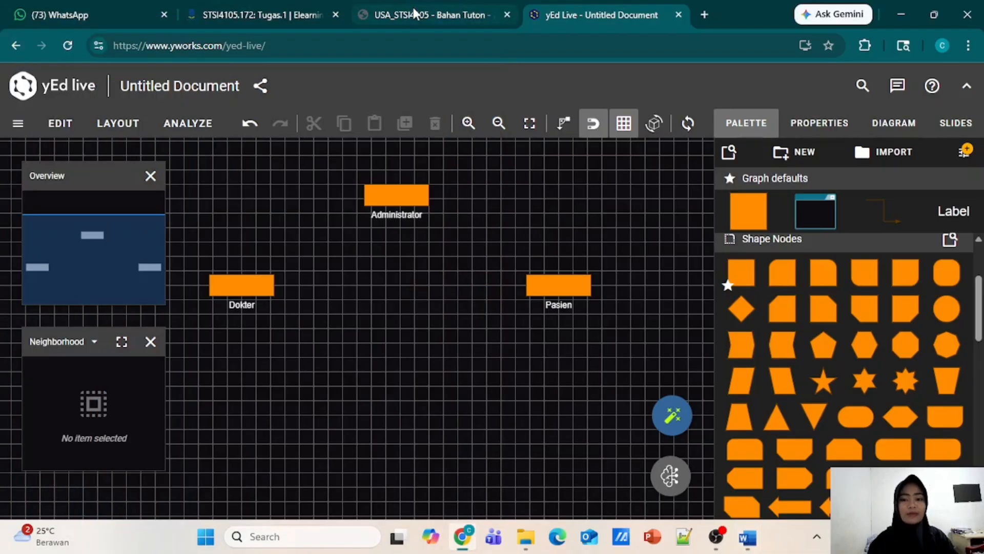
# Add an 80 by 30 px ellipse, duplicate it, and arrange six ellipses around Dokter and three above Administrator
pyautogui.moveTo(949, 314); pyautogui.dragTo(409, 284)
pyautogui.moveTo(316, 258); pyautogui.dragTo(329, 273)
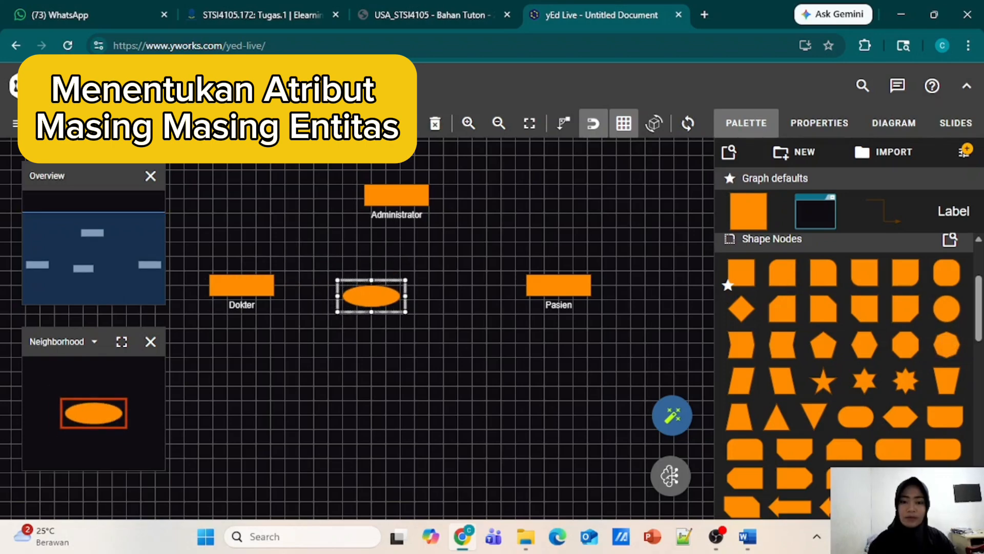
pyautogui.click(405, 123)
pyautogui.click(405, 123)
pyautogui.moveTo(417, 362); pyautogui.dragTo(151, 342)
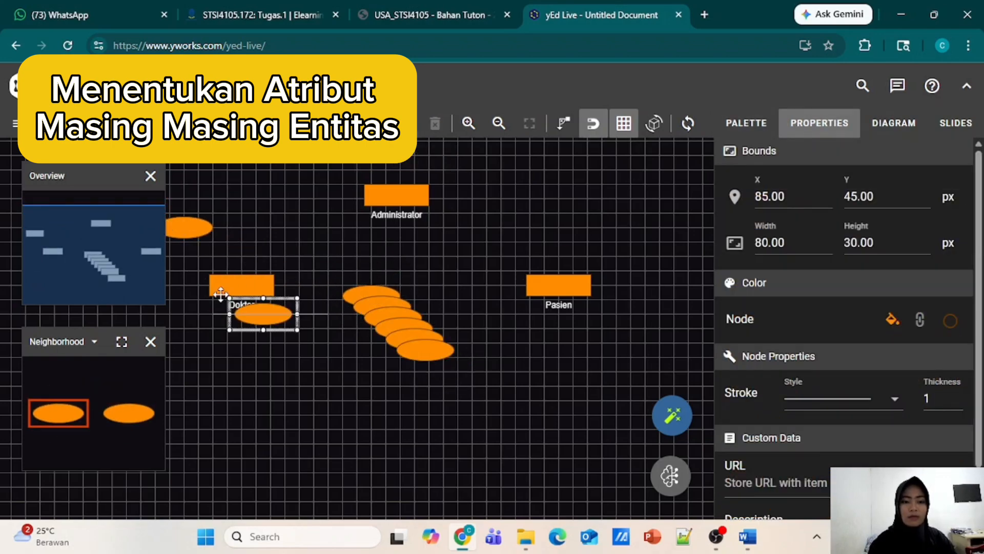
pyautogui.moveTo(396, 342); pyautogui.dragTo(295, 244)
pyautogui.moveTo(378, 334); pyautogui.dragTo(311, 286)
pyautogui.moveTo(361, 308); pyautogui.dragTo(319, 257)
pyautogui.moveTo(377, 403); pyautogui.dragTo(479, 245)
# Duplicate the last ellipse above Administrator five times and arrange the copies beside and below Pasien
pyautogui.click(405, 123)
pyautogui.click(405, 124)
pyautogui.click(405, 124)
pyautogui.click(405, 124)
pyautogui.click(405, 124)
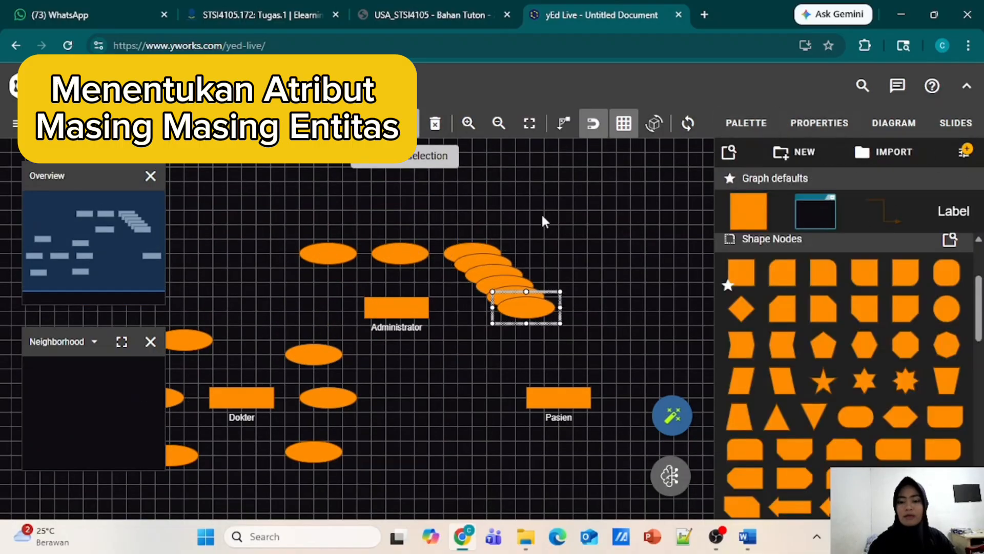
pyautogui.scroll(-1, 541, 215)
pyautogui.moveTo(532, 293); pyautogui.dragTo(629, 405)
pyautogui.moveTo(512, 273); pyautogui.dragTo(629, 368)
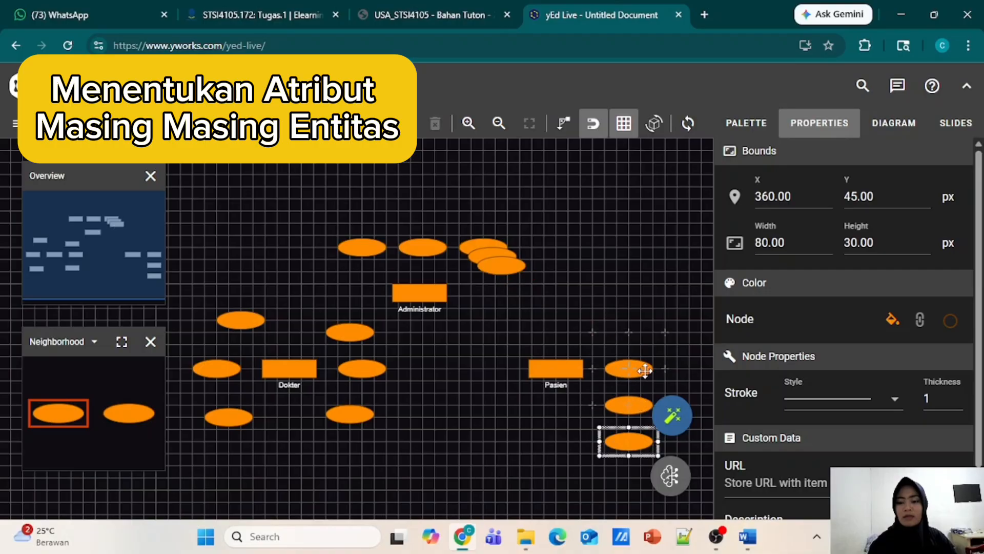
pyautogui.moveTo(505, 264); pyautogui.dragTo(518, 441)
# Label the three ellipses along Dokter's left side nama_dokter, id_dokter and alamat_dokter, from upper to lower
pyautogui.click(230, 316)
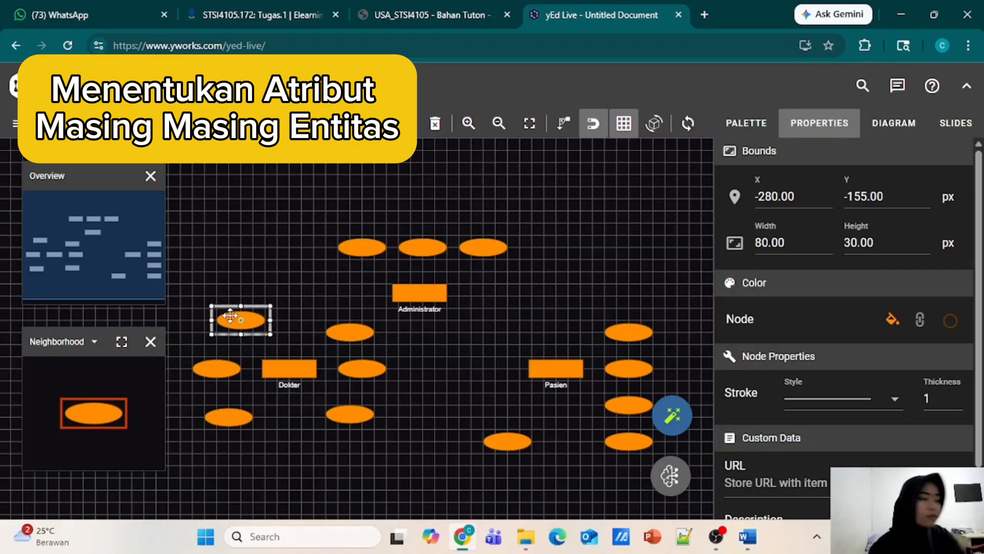
pyautogui.doubleClick(229, 317)
pyautogui.write('nama_dokter')
pyautogui.press('Return')
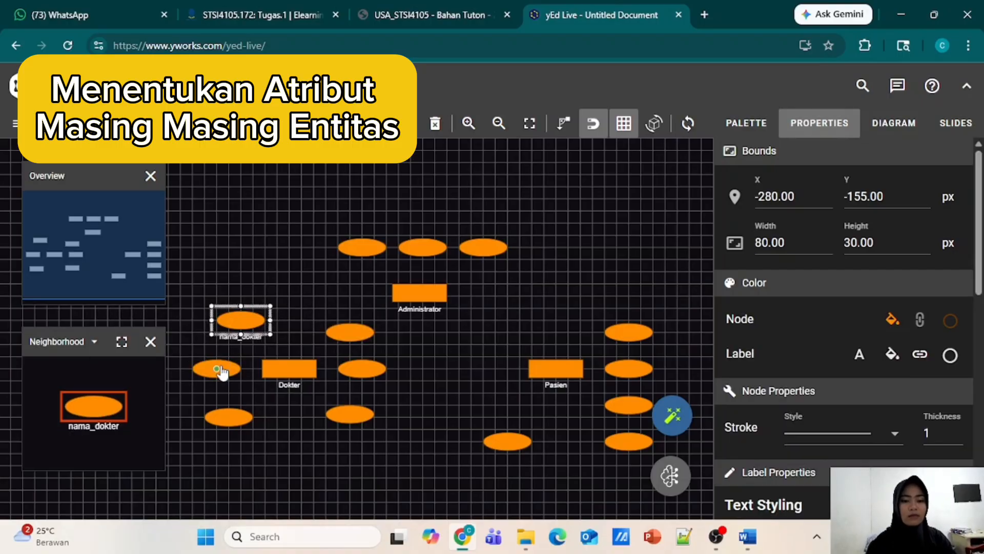
pyautogui.doubleClick(220, 369)
pyautogui.write('id_dokter')
pyautogui.press('Return')
pyautogui.doubleClick(219, 418)
pyautogui.write('alamat_dokter')
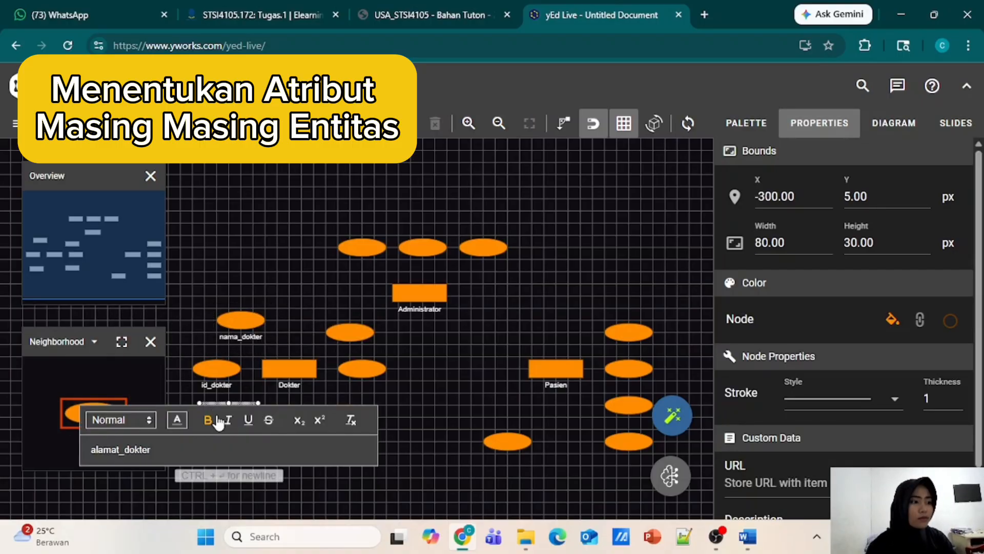
pyautogui.press('Return')
# Place another copy of the ellipse below Dokter and label it no_hp
pyautogui.moveTo(339, 416); pyautogui.dragTo(287, 445)
pyautogui.write('no_hp')
pyautogui.click(341, 335)
pyautogui.write('tangga')
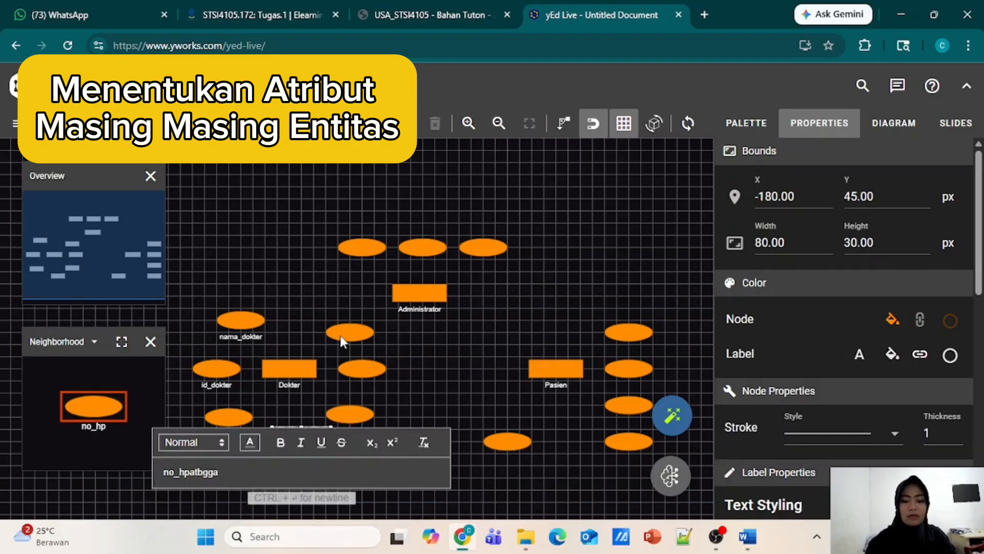
pyautogui.press('BackSpace')
pyautogui.press('BackSpace')
pyautogui.press('BackSpace')
pyautogui.press('BackSpace')
pyautogui.press('BackSpace')
pyautogui.press('BackSpace')
pyautogui.click(341, 335)
# Label the three ellipses along Dokter's right side tanggal_lahir, spesialisasi and waktu_kerja, from upper to lower
pyautogui.doubleClick(341, 335)
pyautogui.write('tanggal_lahir')
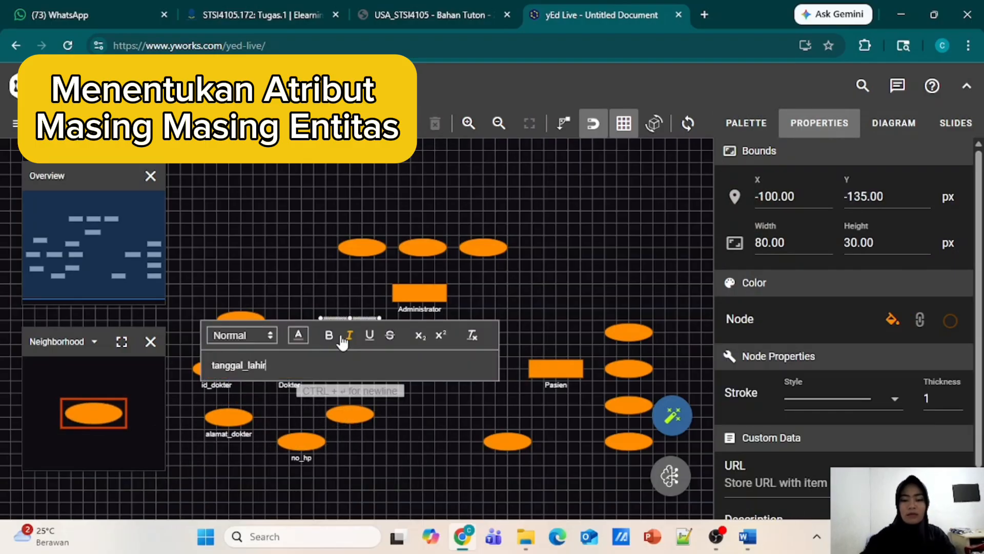
pyautogui.click(361, 373)
pyautogui.write('spesialisasi')
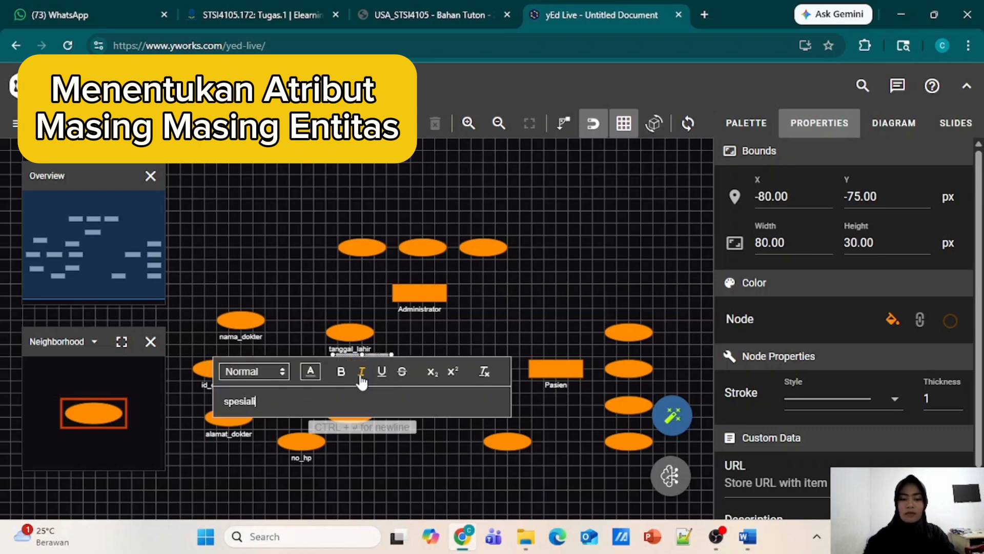
pyautogui.click(413, 340)
pyautogui.click(355, 419)
pyautogui.write('waktu_kerja')
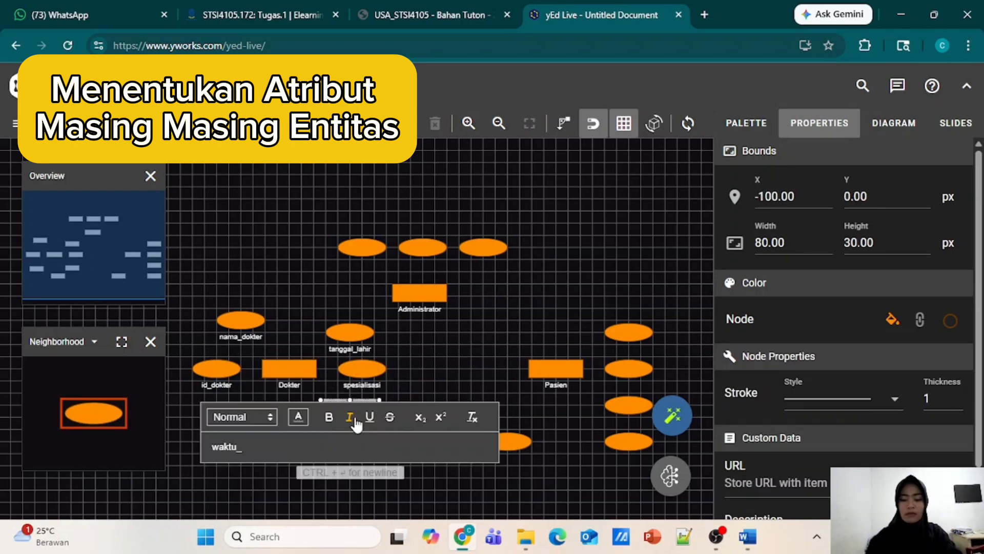
pyautogui.press('Return')
# Label the three ellipses above Administrator id_admin, waktu_kerja and nama_admin, from left to right
pyautogui.click(362, 247)
pyautogui.write('id_admin')
pyautogui.press('Return')
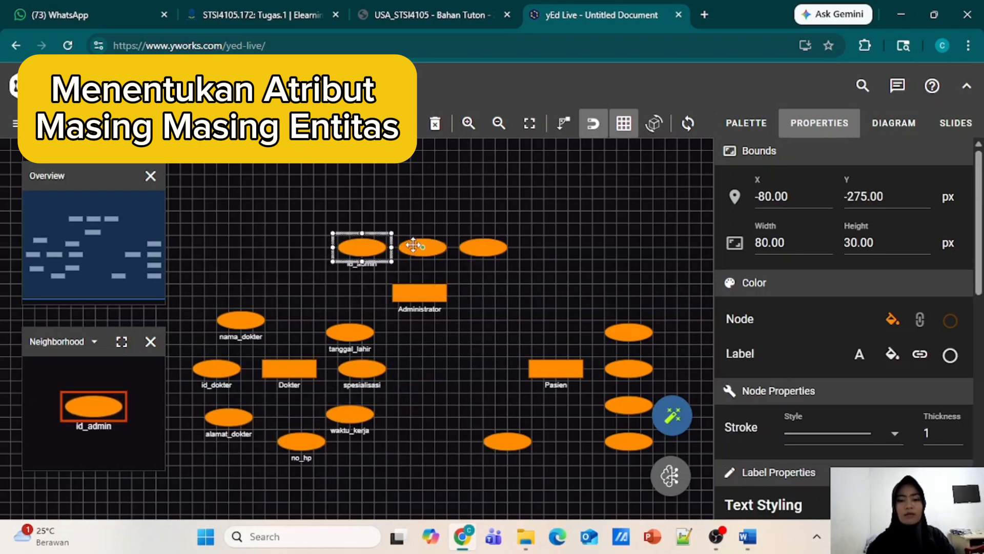
pyautogui.click(414, 245)
pyautogui.write('waktu_kerja')
pyautogui.press('Return')
pyautogui.click(474, 242)
pyautogui.write('nama_admin')
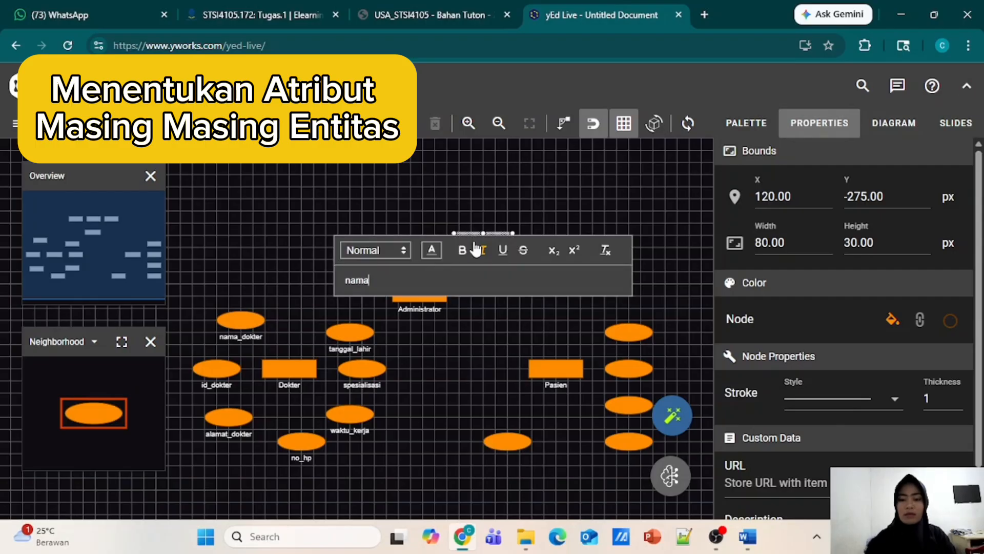
pyautogui.press('Return')
# Label the ellipse below Pasien alamat_pasien and the upper two ellipses beside it id_pasien and nama_pasien
pyautogui.click(515, 435)
pyautogui.write('alamat_pasien')
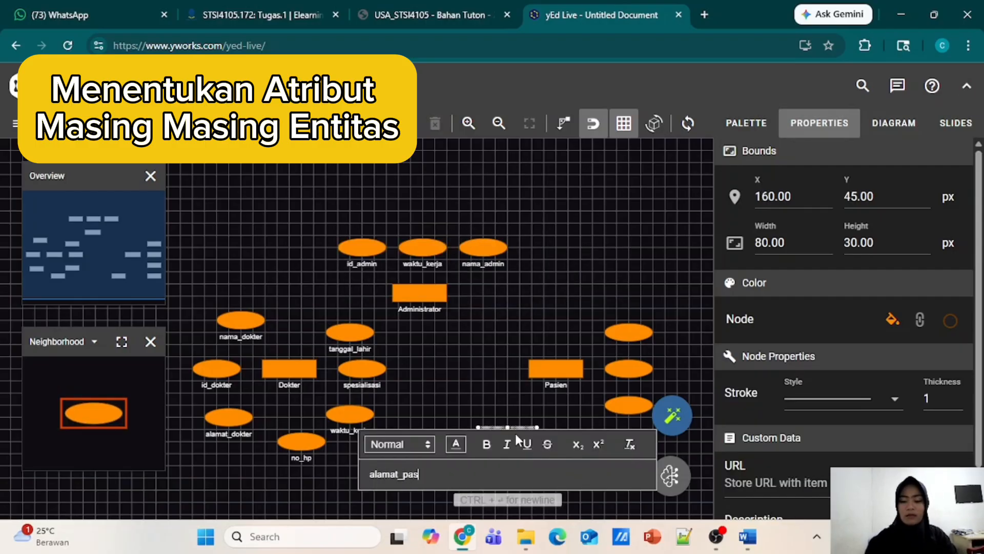
pyautogui.press('Return')
pyautogui.click(623, 332)
pyautogui.write('id_pasien')
pyautogui.press('Return')
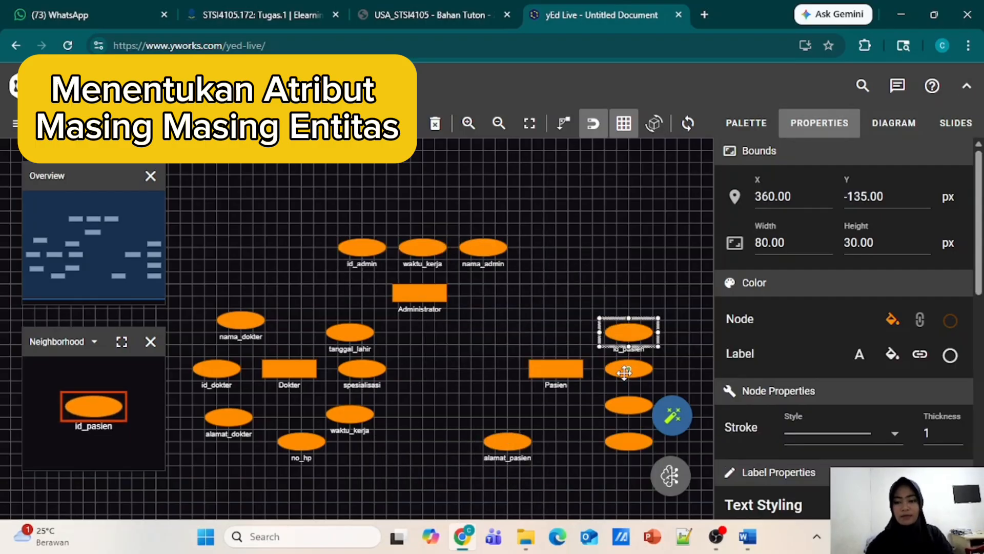
pyautogui.click(623, 371)
pyautogui.write('nama_pasien')
pyautogui.press('Return')
# Label the two remaining ellipses beside Pasien jenis_kelamin and no_hp
pyautogui.click(632, 406)
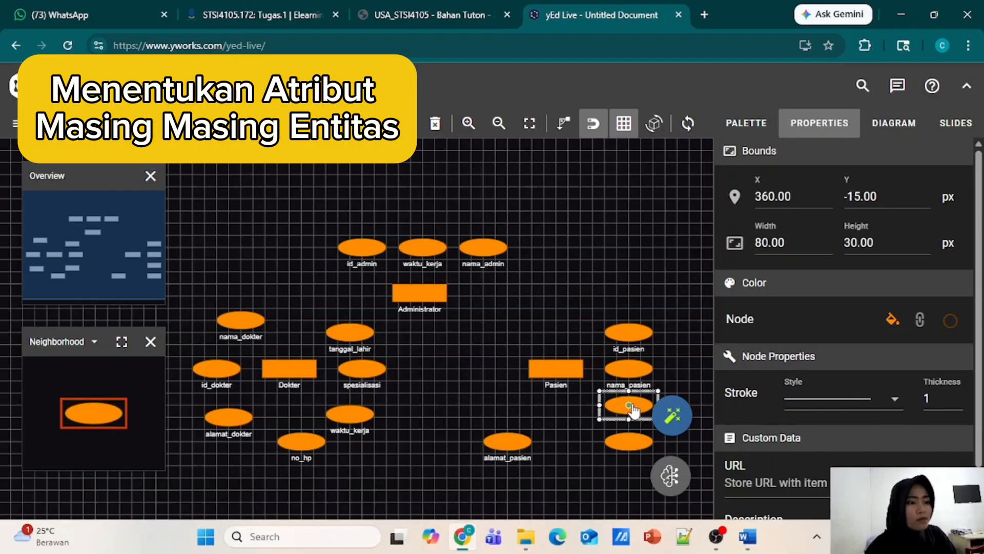
pyautogui.write('jenis_kelamin')
pyautogui.press('Return')
pyautogui.click(620, 441)
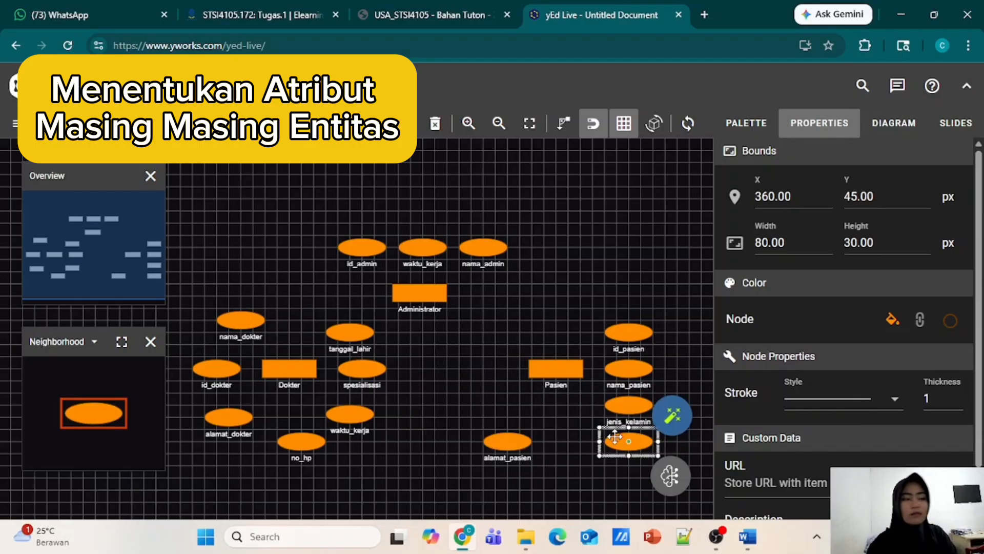
pyautogui.write('no_hp')
pyautogui.press('Return')
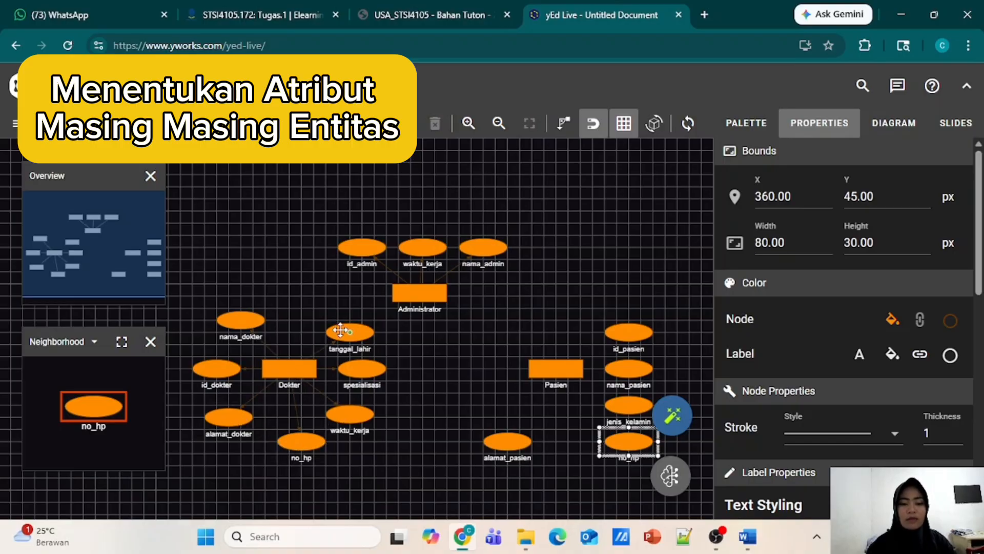
# Connect the Pasien rectangle to its five attribute ellipses with edges
pyautogui.moveTo(556, 372); pyautogui.dragTo(629, 440)
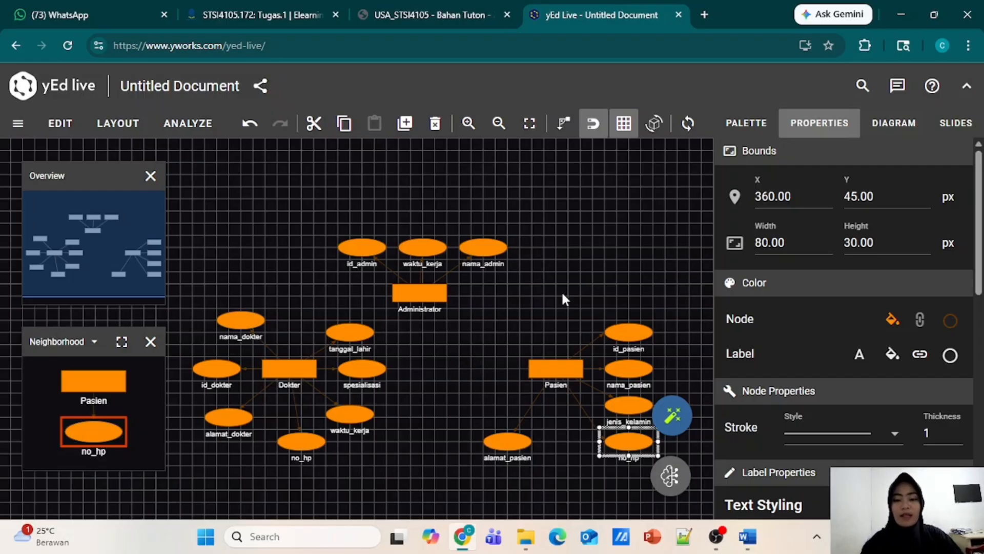
pyautogui.scroll(-1, 535, 293)
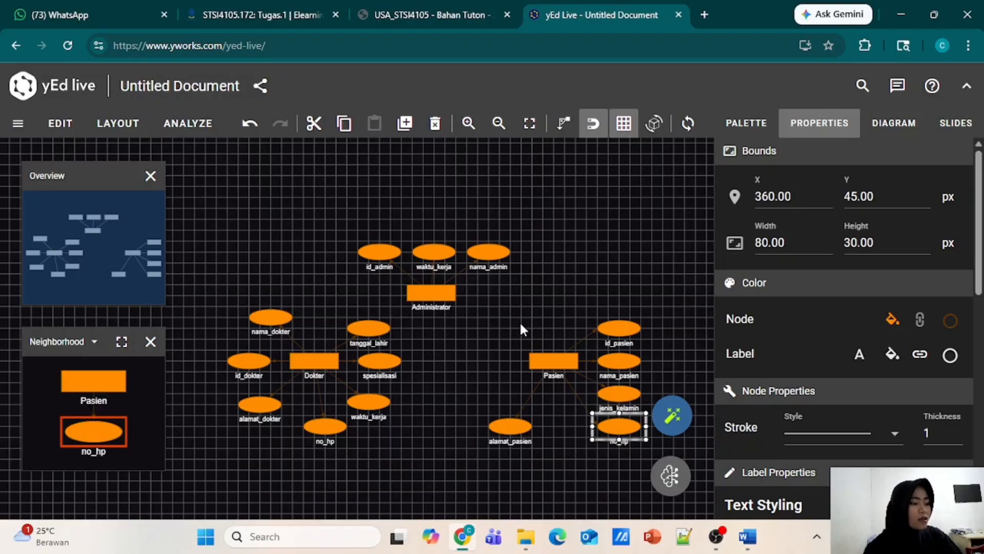
pyautogui.scroll(-2, 522, 329)
pyautogui.scroll(4, 521, 327)
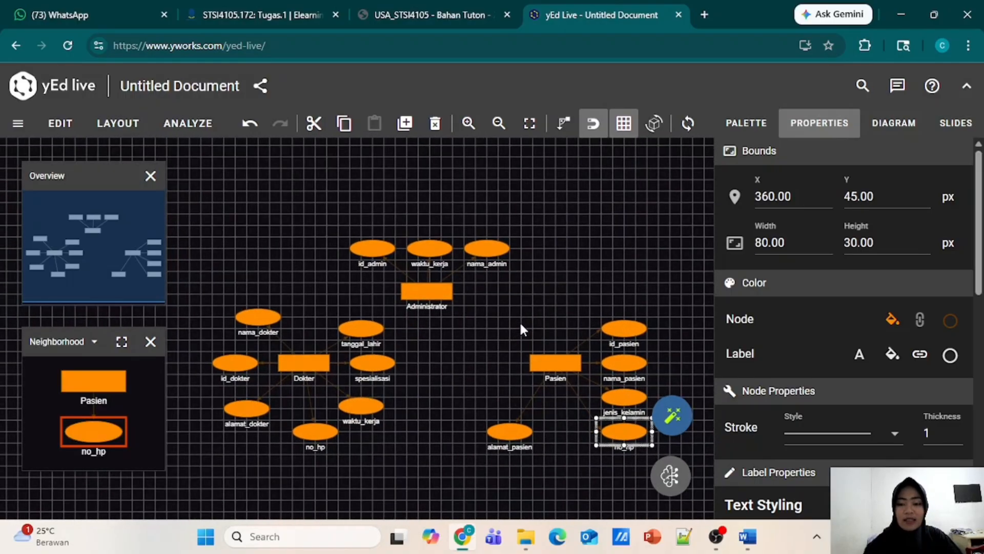
pyautogui.scroll(-1, 522, 329)
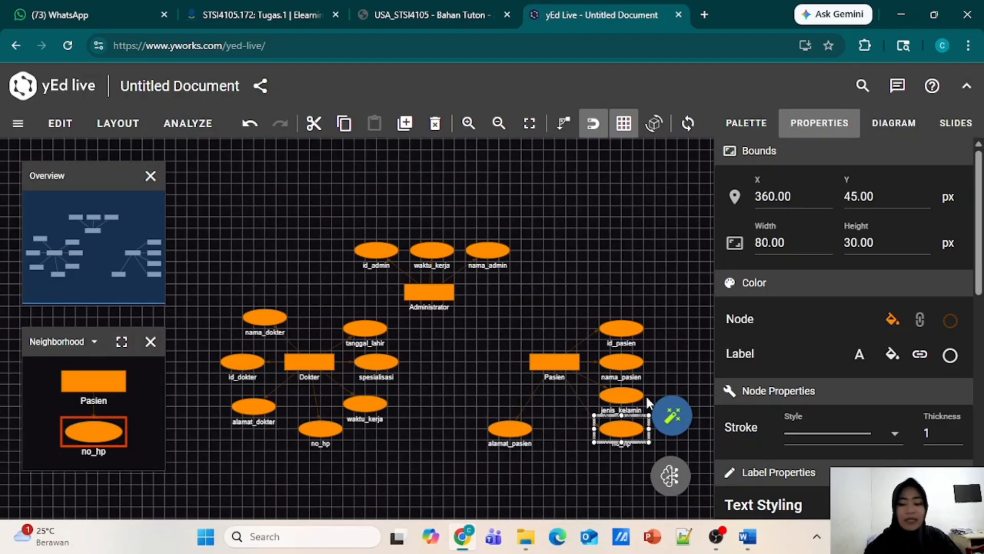
# Review the case description, the relation matrix under LANGKAH KEEMPAT and the cardinalities under LANGKAH KELIMA in the Word report, and return to yEd Live
pyautogui.click(747, 536)
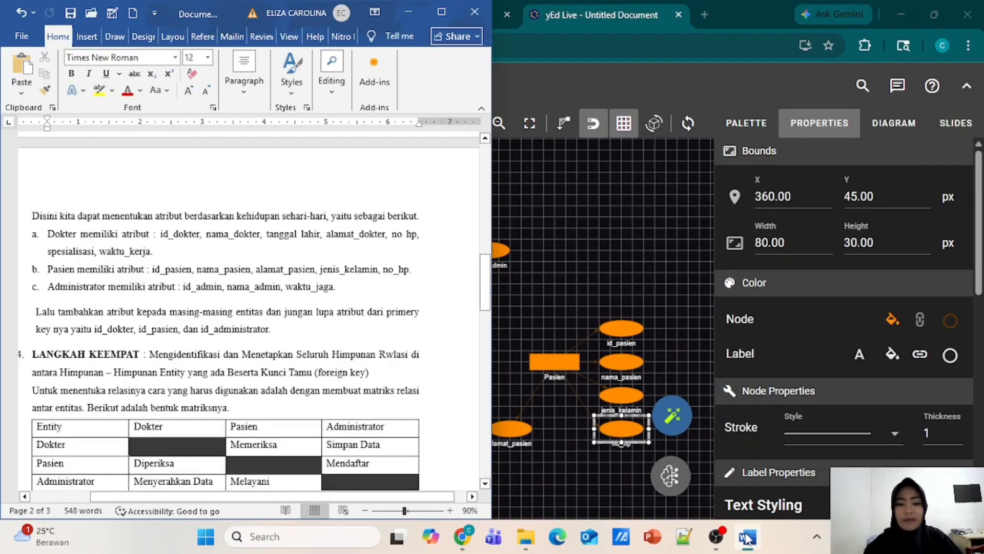
pyautogui.scroll(-2, 292, 355)
pyautogui.scroll(-1, 292, 355)
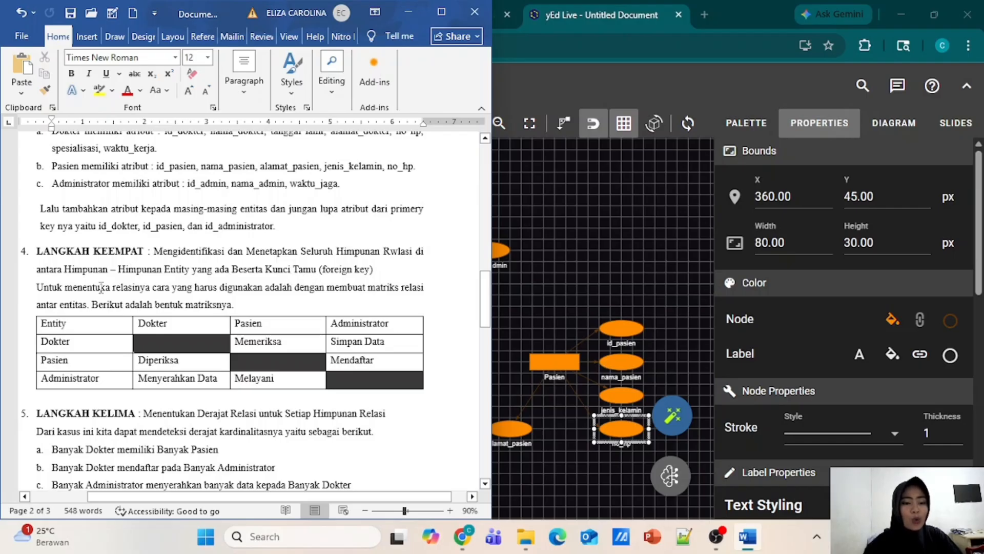
pyautogui.scroll(-2, 100, 288)
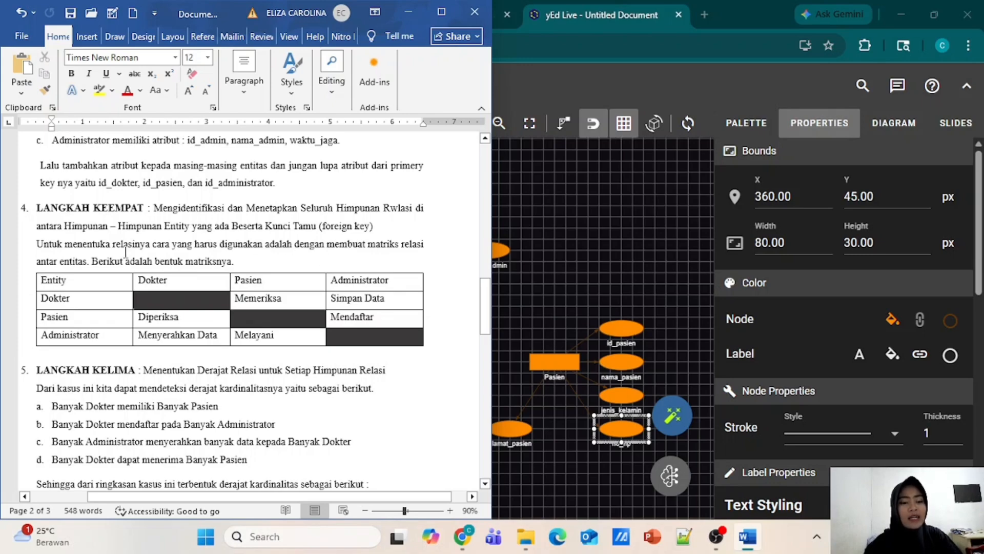
pyautogui.scroll(-3, 229, 258)
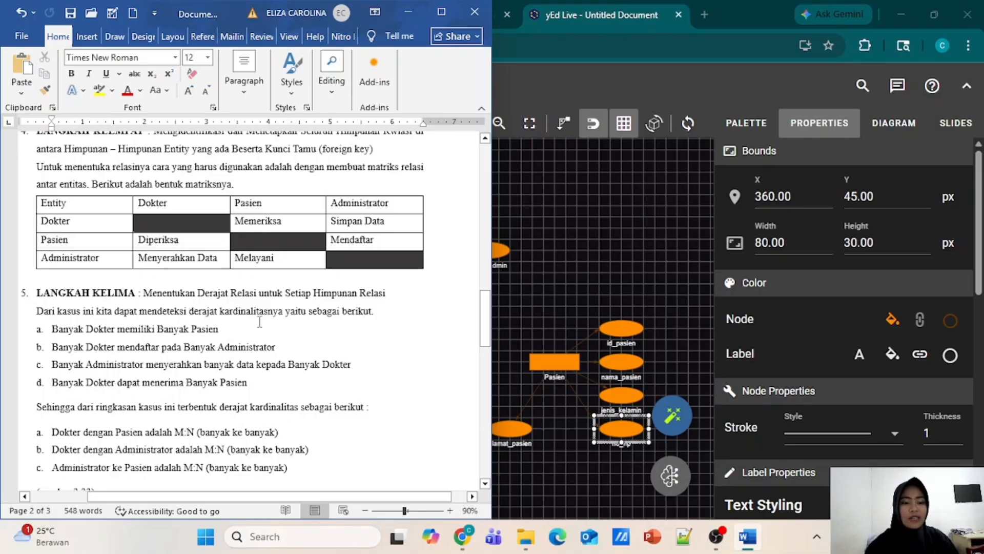
pyautogui.scroll(15, 259, 322)
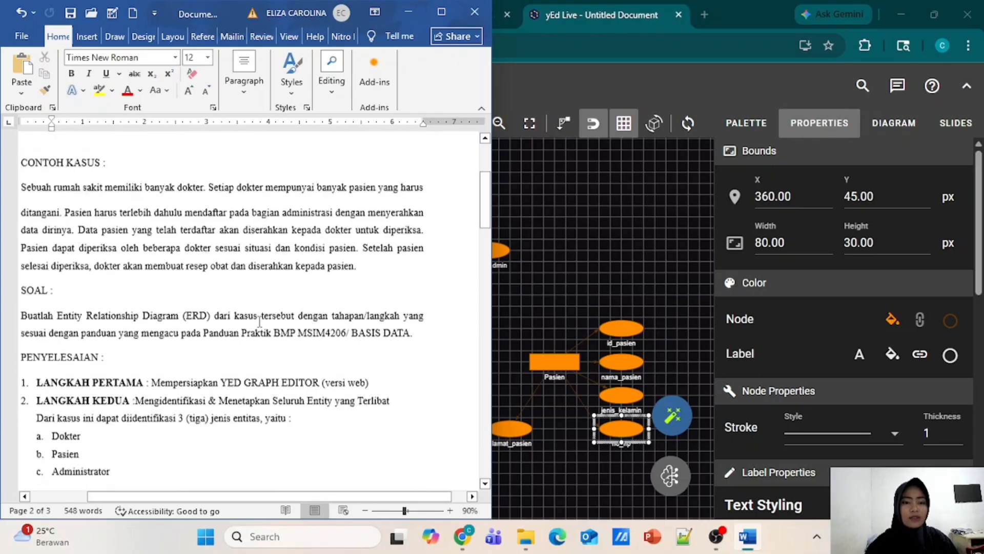
pyautogui.scroll(2, 259, 322)
pyautogui.hscroll(-1, 267, 297)
pyautogui.scroll(-1, 282, 247)
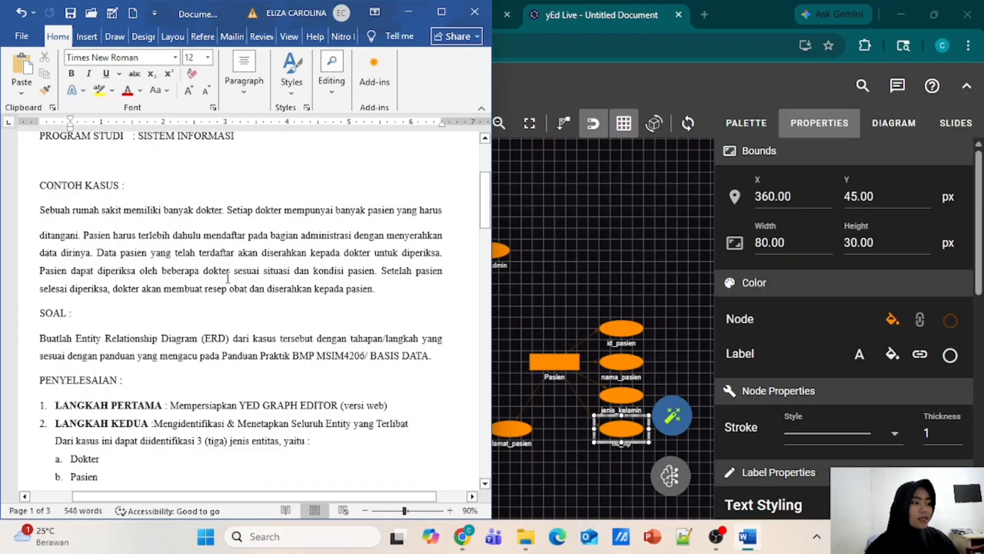
pyautogui.scroll(-15, 228, 278)
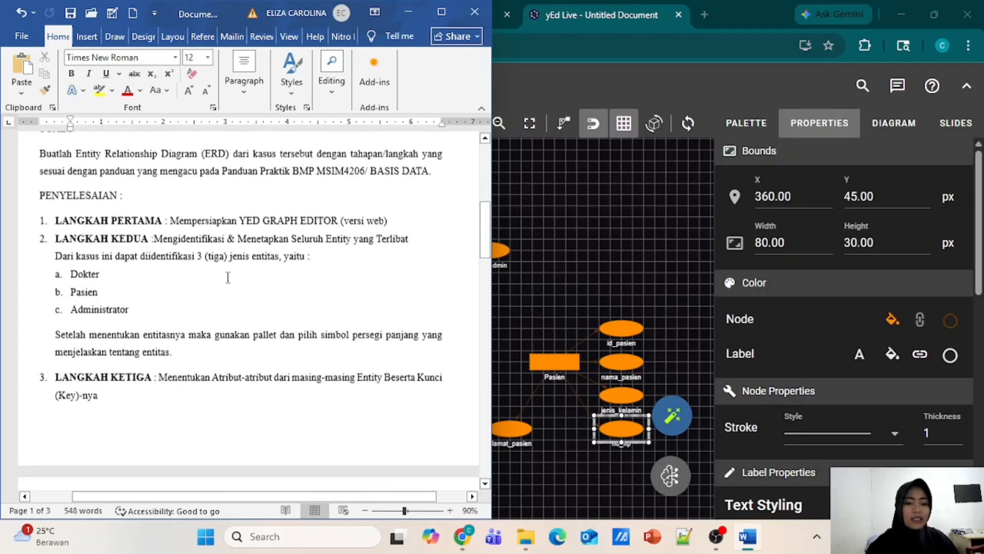
pyautogui.scroll(-3, 227, 278)
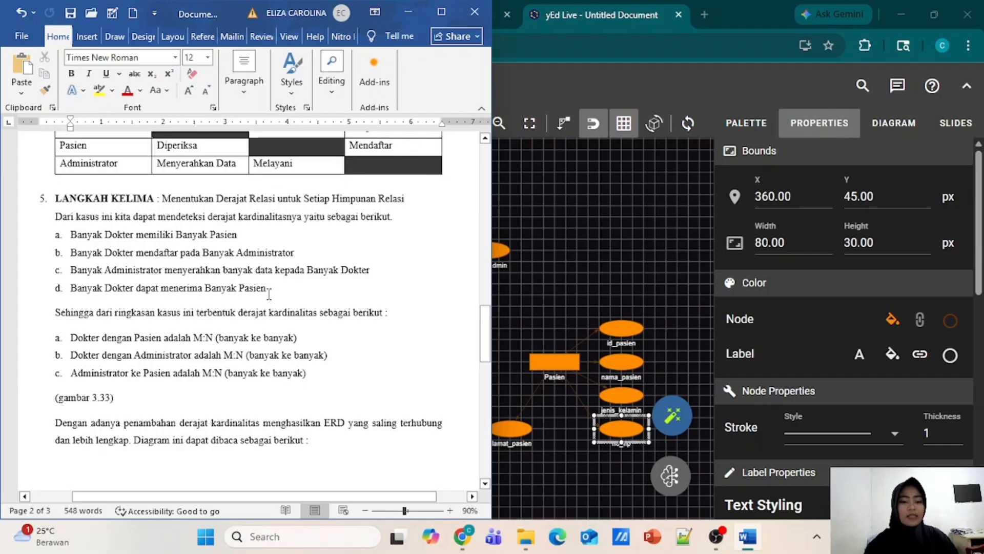
pyautogui.click(409, 14)
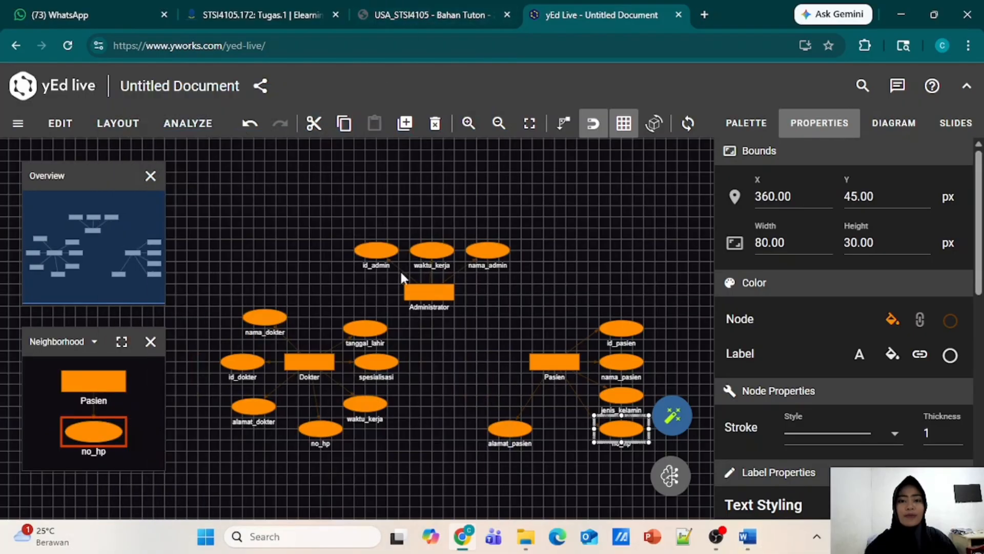
# Add a 60 by 30 px diamond above Pasien and place two copies, one above Dokter and one between Dokter and Pasien
pyautogui.click(747, 123)
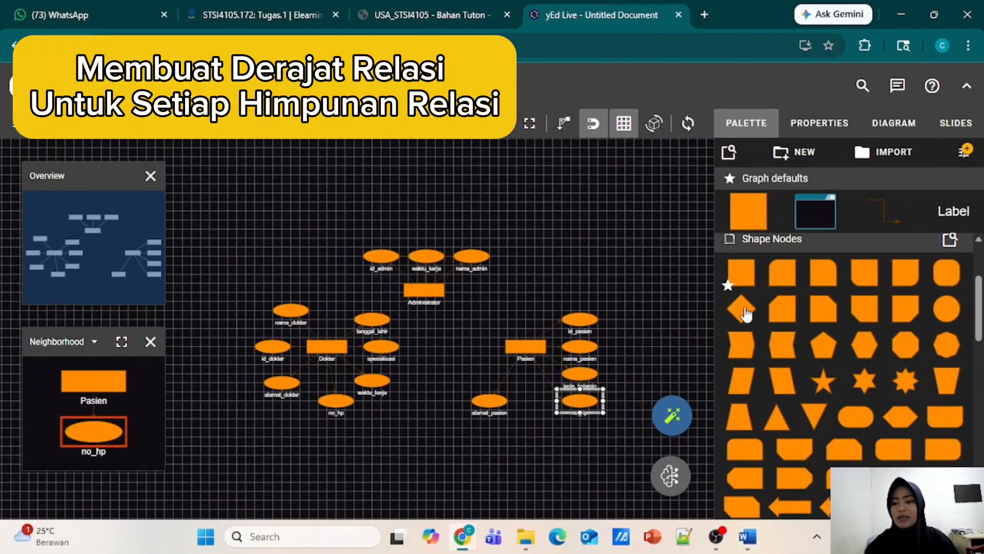
pyautogui.moveTo(741, 309); pyautogui.dragTo(538, 305)
pyautogui.scroll(2, 505, 275)
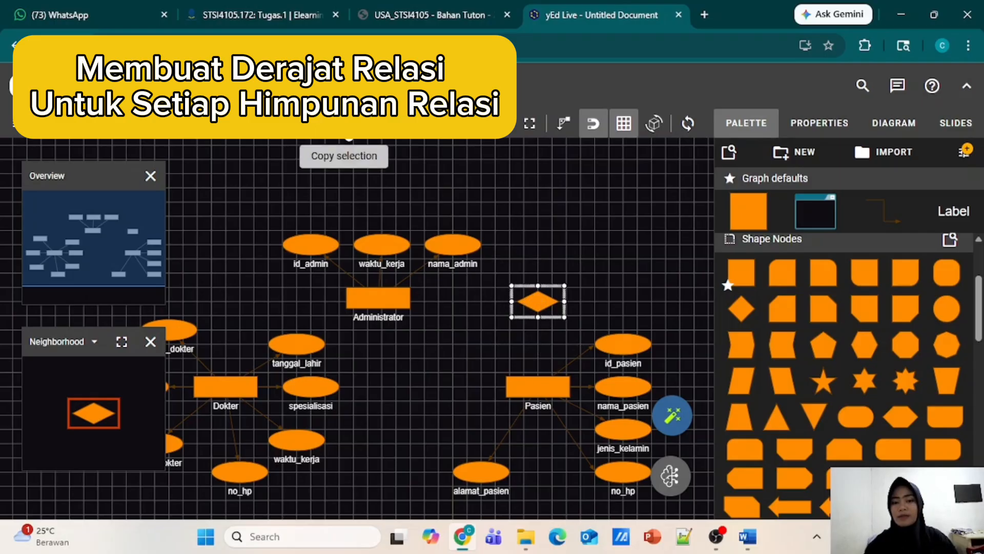
pyautogui.click(404, 127)
pyautogui.click(403, 127)
pyautogui.moveTo(557, 327); pyautogui.dragTo(217, 304)
pyautogui.moveTo(538, 309); pyautogui.dragTo(400, 386)
# Label the diamond above Pasien mendaftar
pyautogui.click(545, 305)
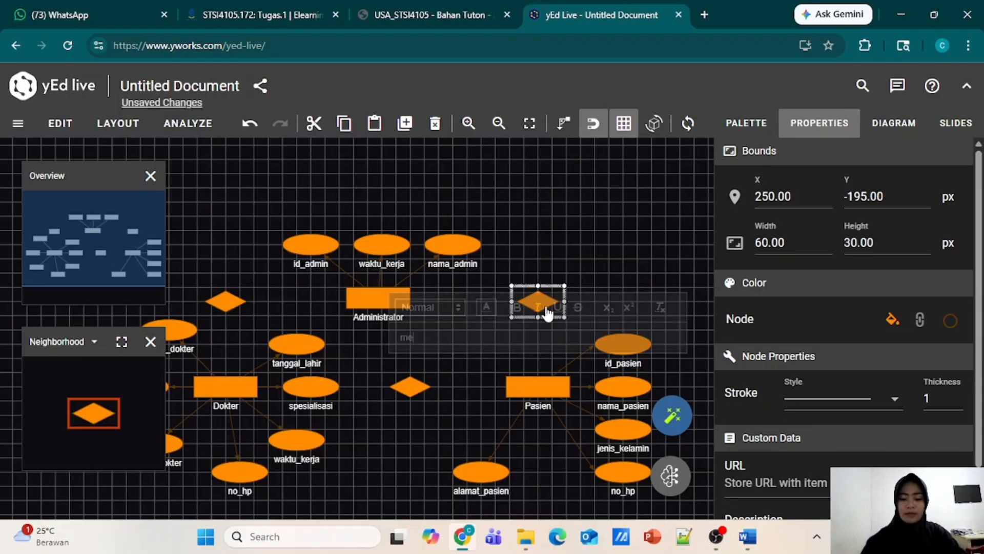
pyautogui.doubleClick(545, 306)
pyautogui.write('mendaftar')
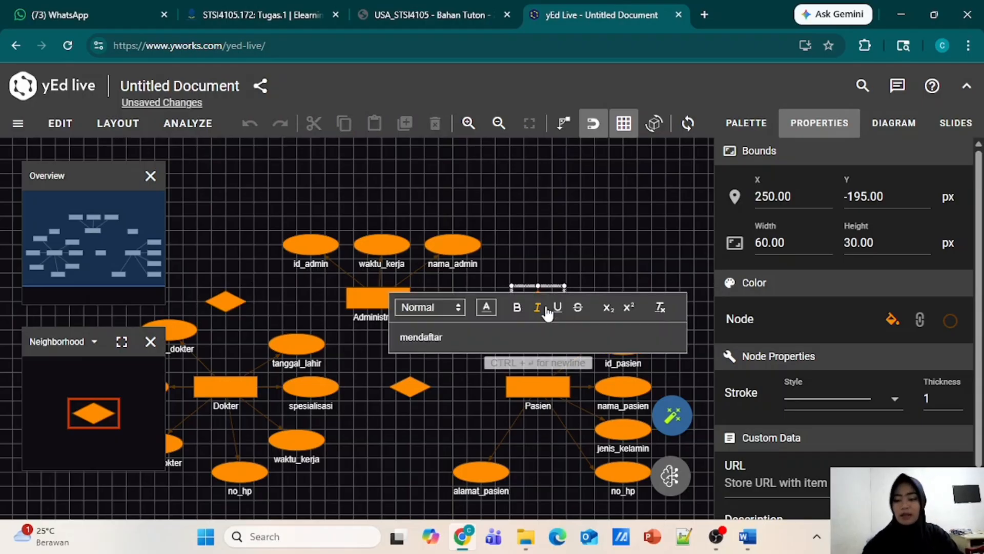
pyautogui.press('Return')
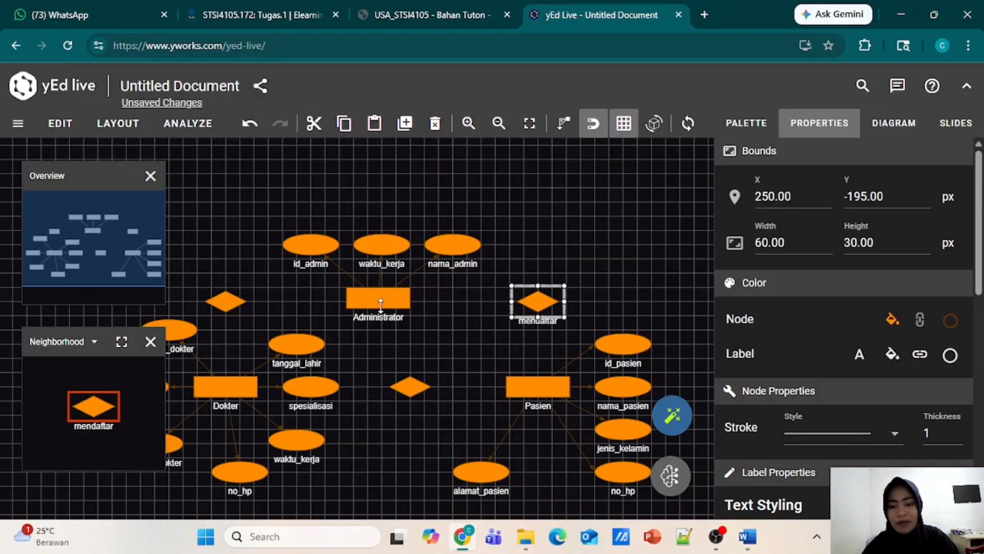
# Label the diamond above Dokter memberikan data
pyautogui.click(221, 302)
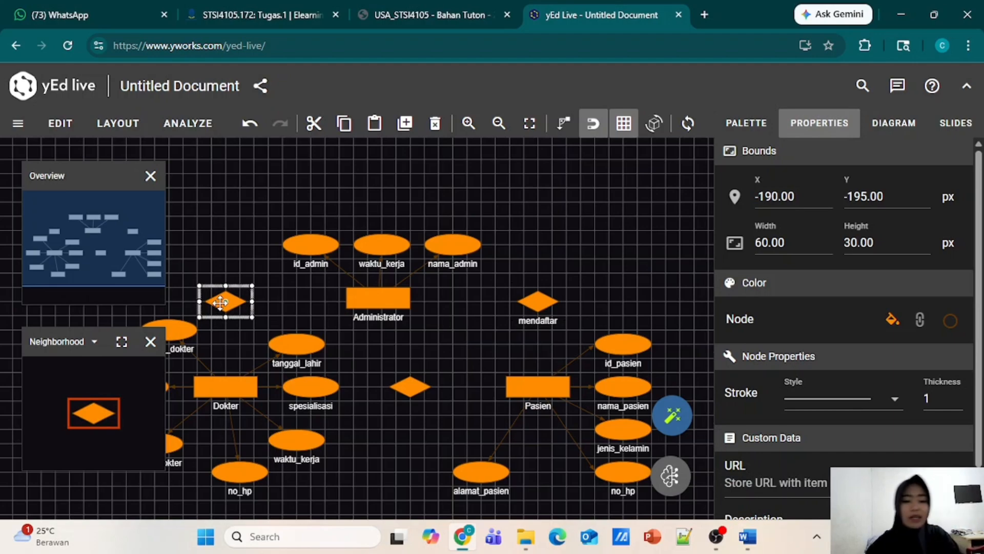
pyautogui.write('member')
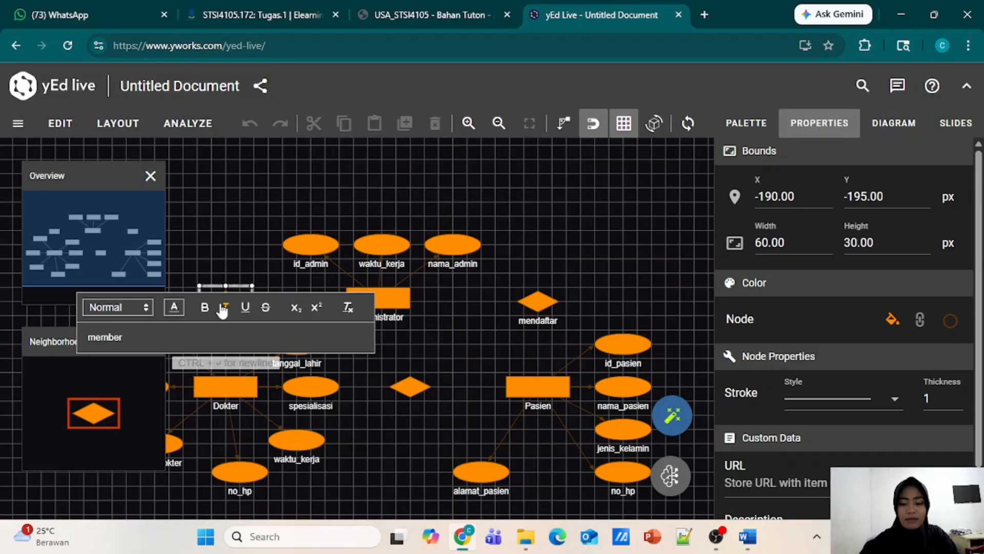
pyautogui.write('ikan data')
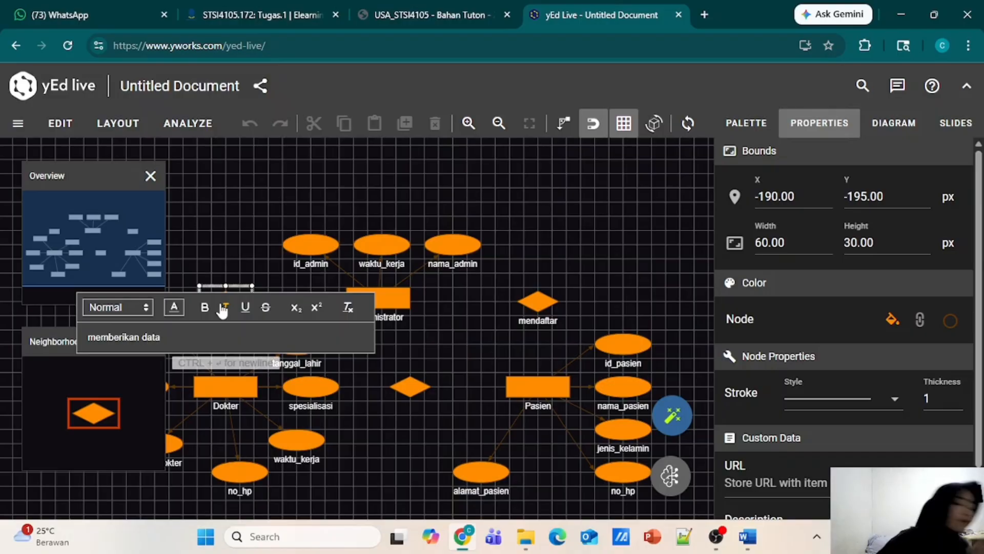
pyautogui.press('Return')
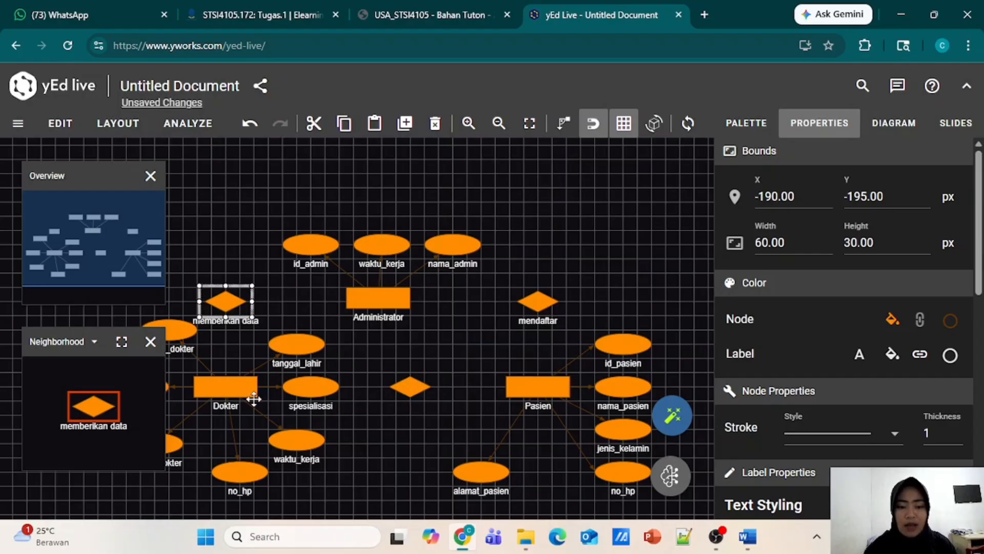
# Label the diamond between Dokter and Pasien memeriksa
pyautogui.click(402, 384)
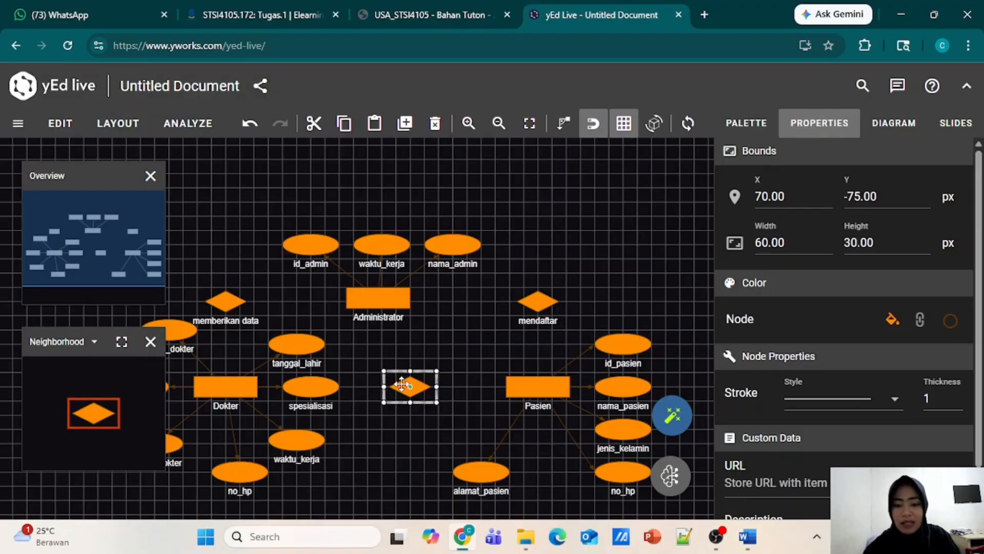
pyautogui.doubleClick(402, 385)
pyautogui.write('memeriksa')
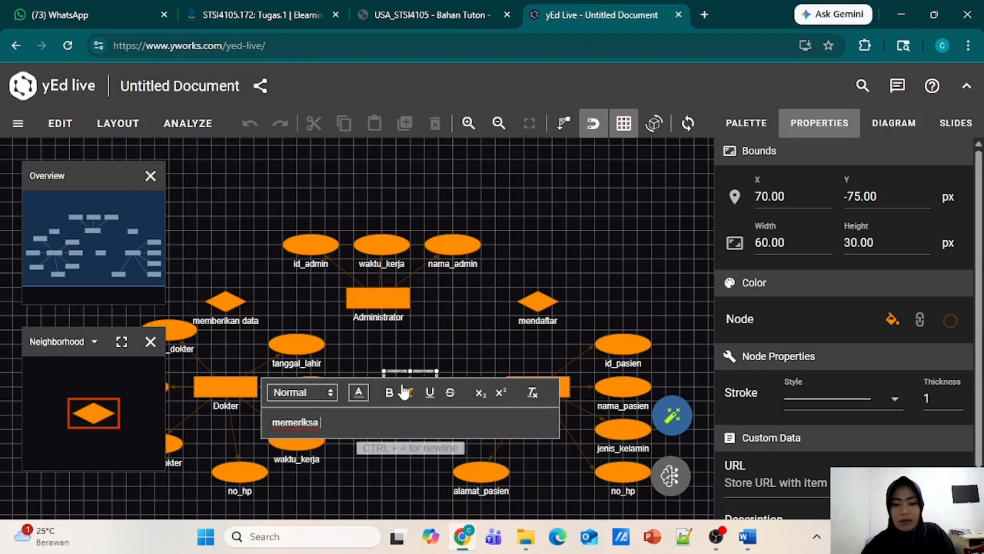
pyautogui.press('Return')
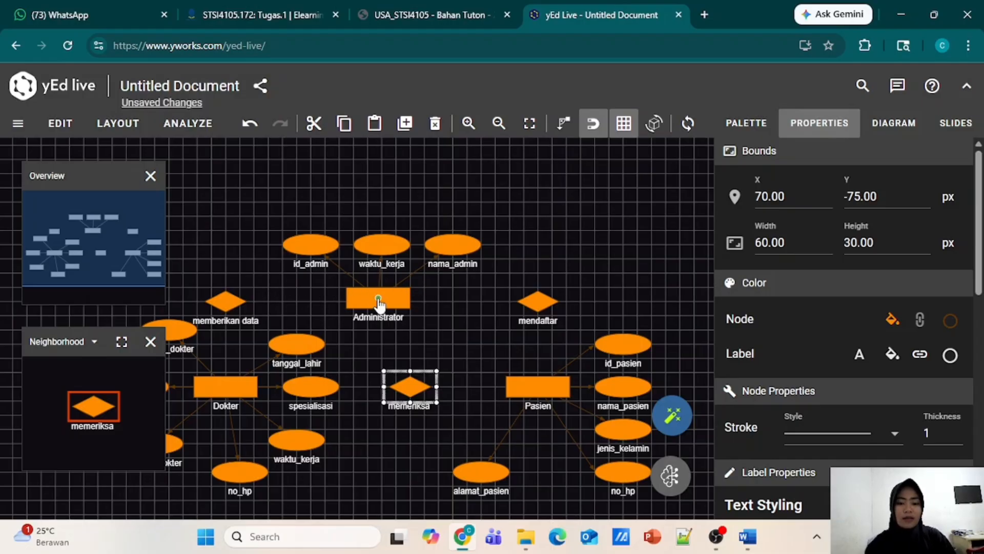
# Connect the memberikan data, mendaftar and memeriksa diamonds with edges to the Administrator, Dokter and Pasien rectangles they relate
pyautogui.moveTo(378, 300)
pyautogui.mouseDown()
pyautogui.moveTo(226, 301)
pyautogui.moveTo(223, 381)
pyautogui.moveTo(411, 389)
pyautogui.mouseUp()
pyautogui.moveTo(519, 388)
pyautogui.mouseDown()
pyautogui.moveTo(411, 388)
pyautogui.moveTo(536, 319)
pyautogui.moveTo(413, 299)
pyautogui.mouseUp()
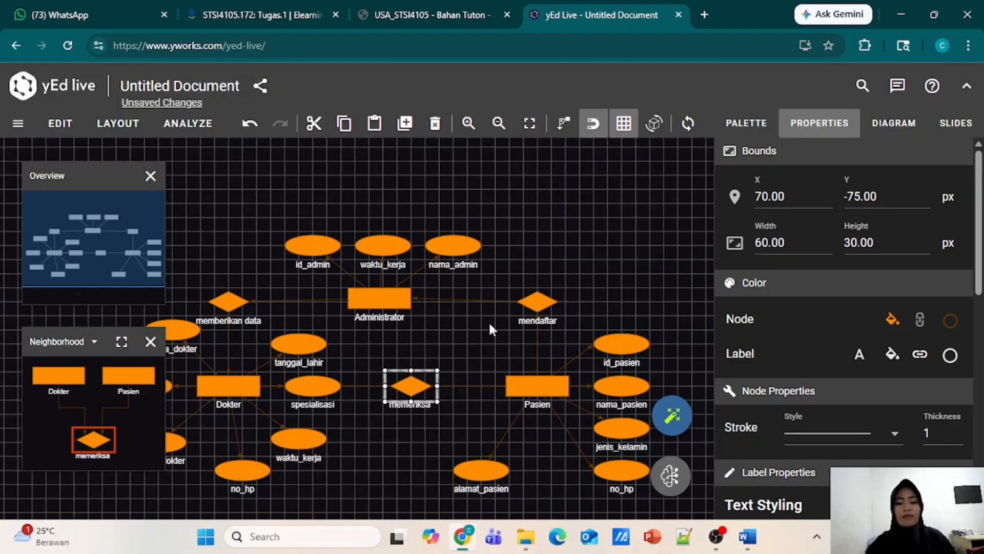
pyautogui.scroll(-3, 488, 321)
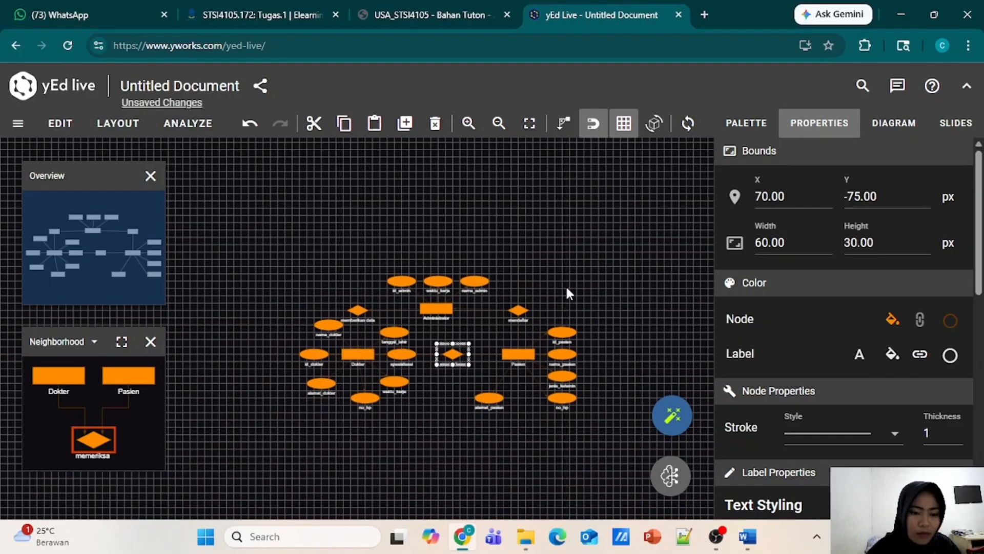
pyautogui.click(577, 259)
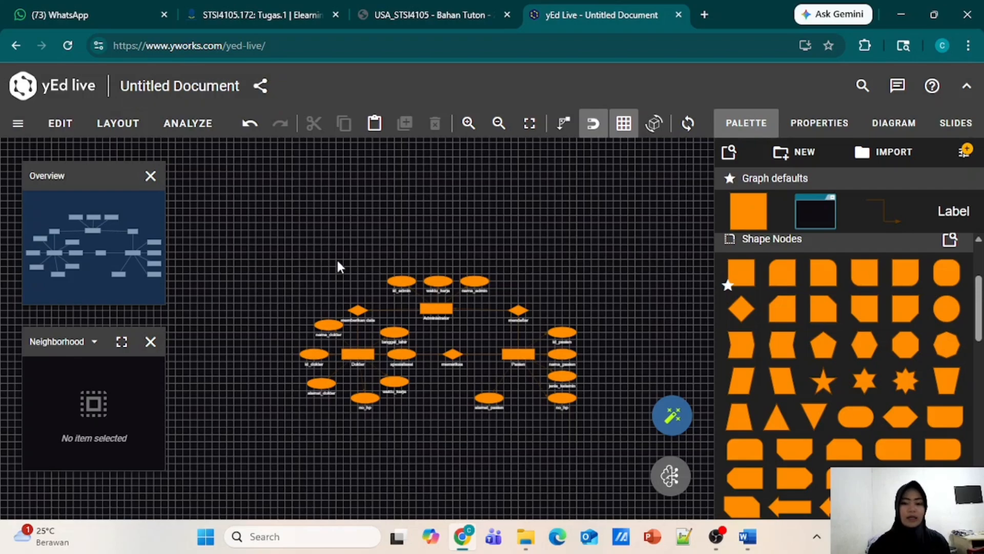
pyautogui.scroll(1, 439, 312)
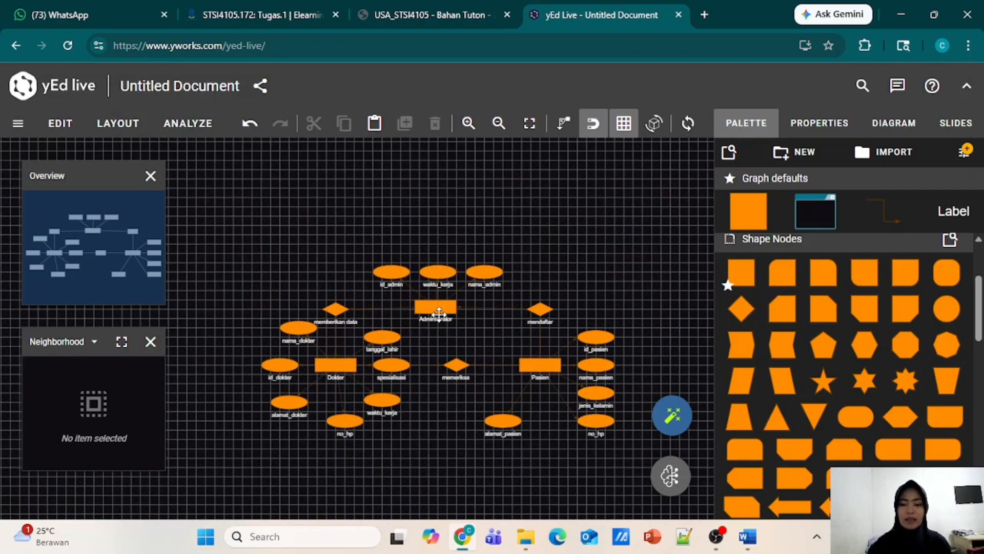
pyautogui.scroll(1, 438, 313)
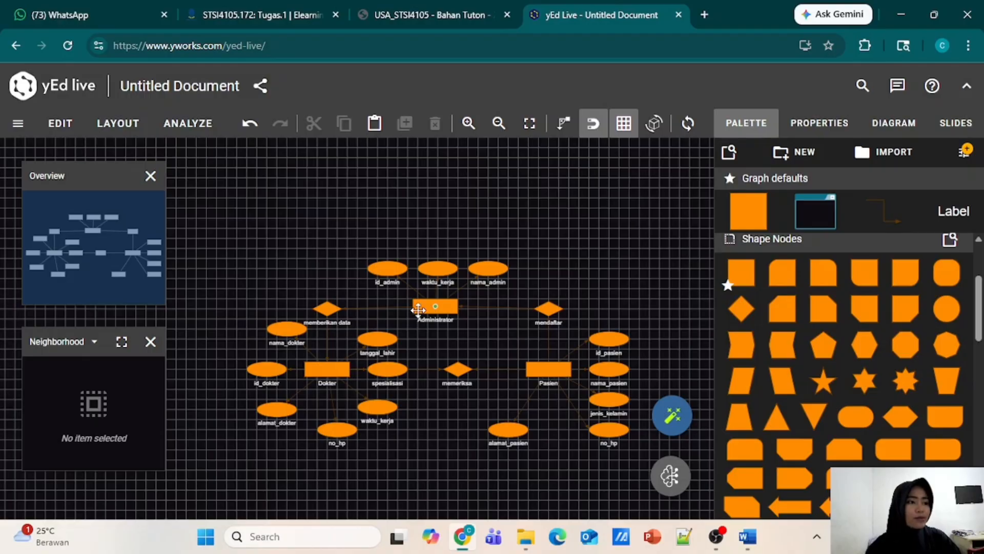
# Set crow's-foot target arrows on the Administrator–memberikan data, memberikan data–Dokter and Dokter–memeriksa edges
pyautogui.moveTo(419, 309); pyautogui.dragTo(328, 309)
pyautogui.click(954, 365)
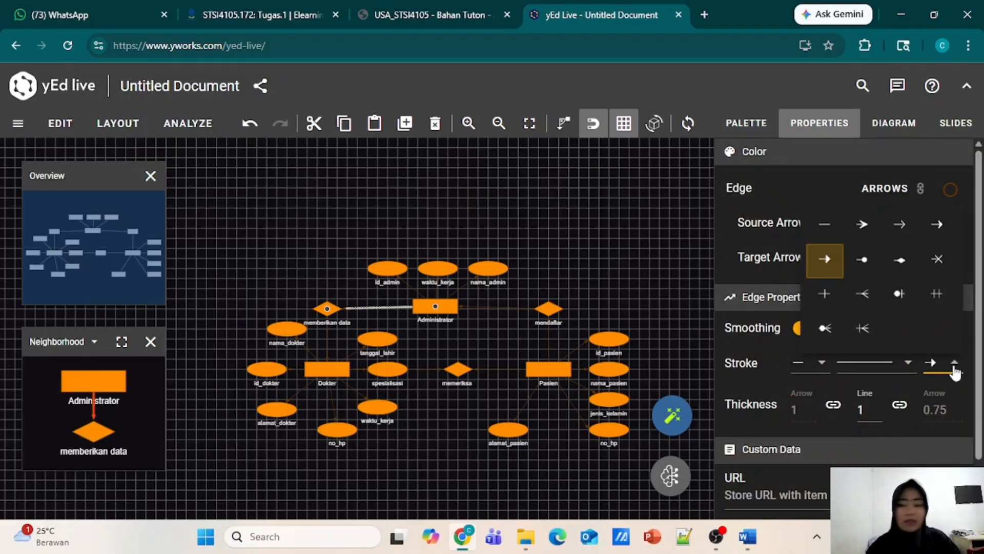
pyautogui.click(863, 293)
pyautogui.moveTo(327, 310); pyautogui.dragTo(327, 369)
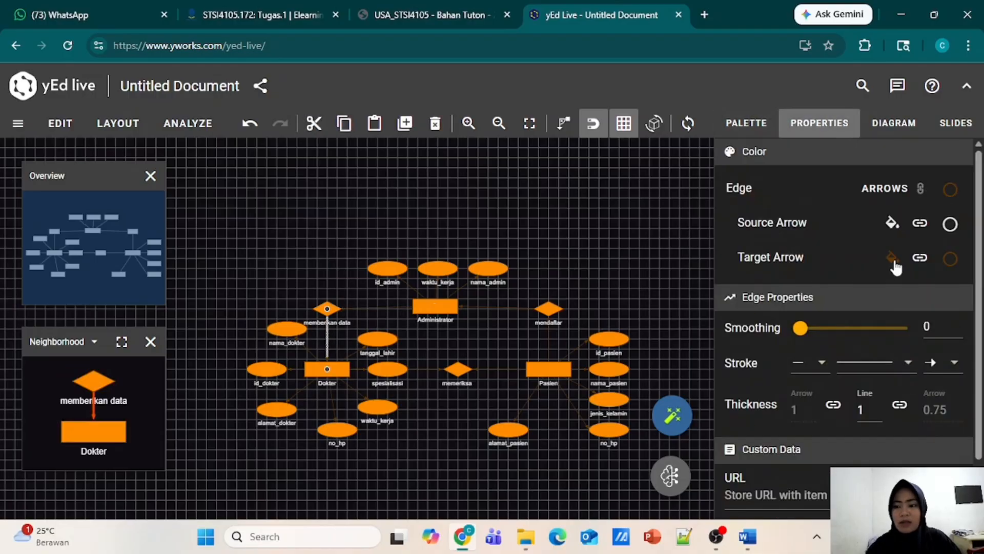
pyautogui.click(954, 364)
pyautogui.click(868, 295)
pyautogui.click(424, 370)
pyautogui.click(954, 363)
pyautogui.click(871, 292)
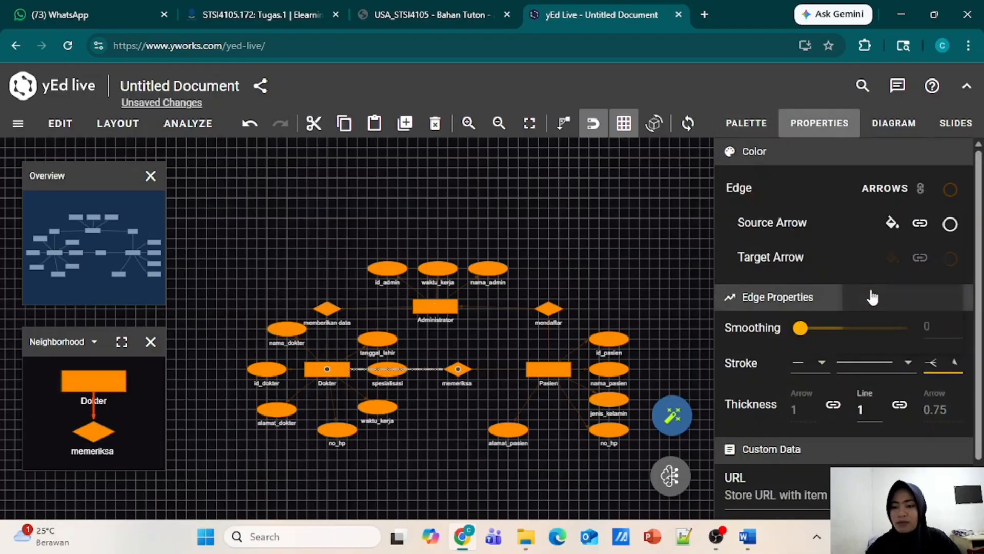
# Replace the Dokter–memeriksa edge with one drawn from memeriksa to Dokter and give it a crow's-foot target arrow
pyautogui.click(504, 372)
pyautogui.click(503, 369)
pyautogui.click(440, 370)
pyautogui.click(436, 123)
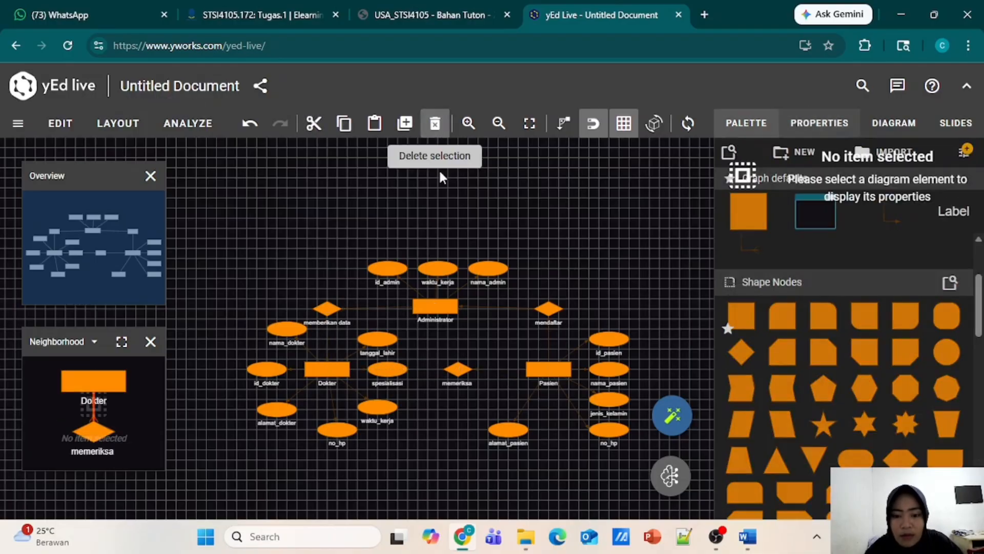
pyautogui.moveTo(457, 369); pyautogui.dragTo(327, 369)
pyautogui.click(417, 369)
pyautogui.click(956, 365)
pyautogui.click(870, 294)
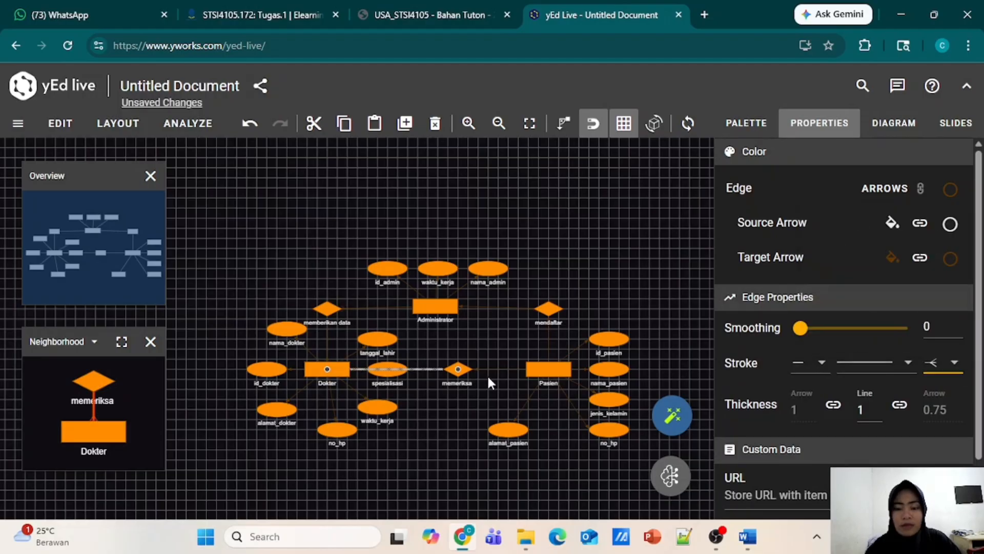
# Try to connect memeriksa to Pasien and delete the misattached edge between Pasien and Dokter
pyautogui.moveTo(458, 369); pyautogui.dragTo(540, 371)
pyautogui.click(503, 369)
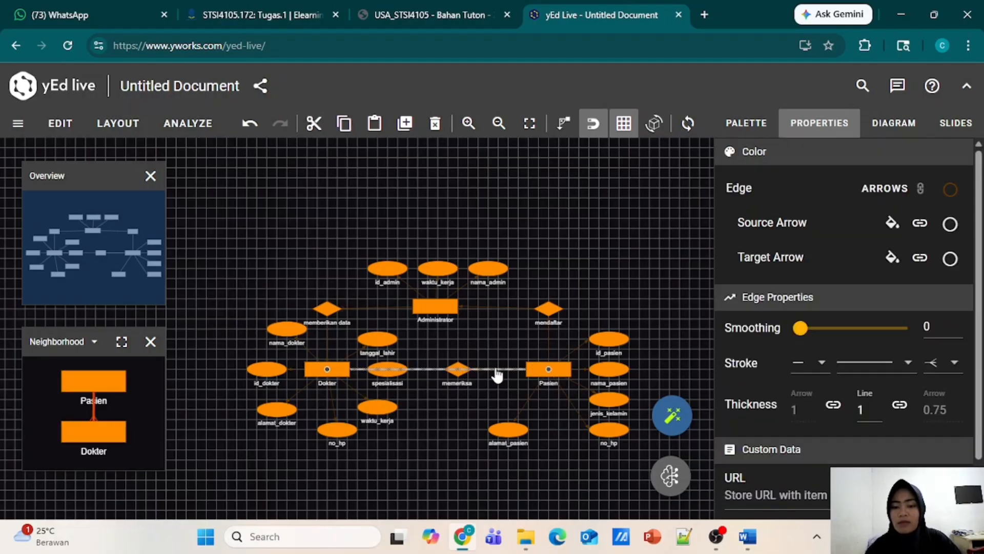
pyautogui.click(436, 123)
# Redraw the edge from Pasien to memeriksa and change its target arrow style
pyautogui.click(502, 374)
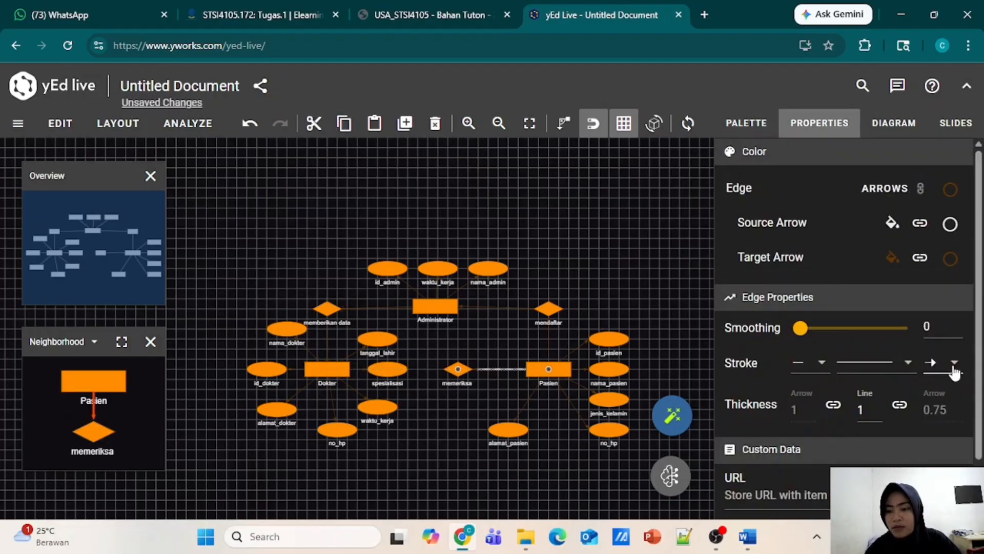
pyautogui.click(435, 123)
pyautogui.moveTo(544, 370); pyautogui.dragTo(460, 370)
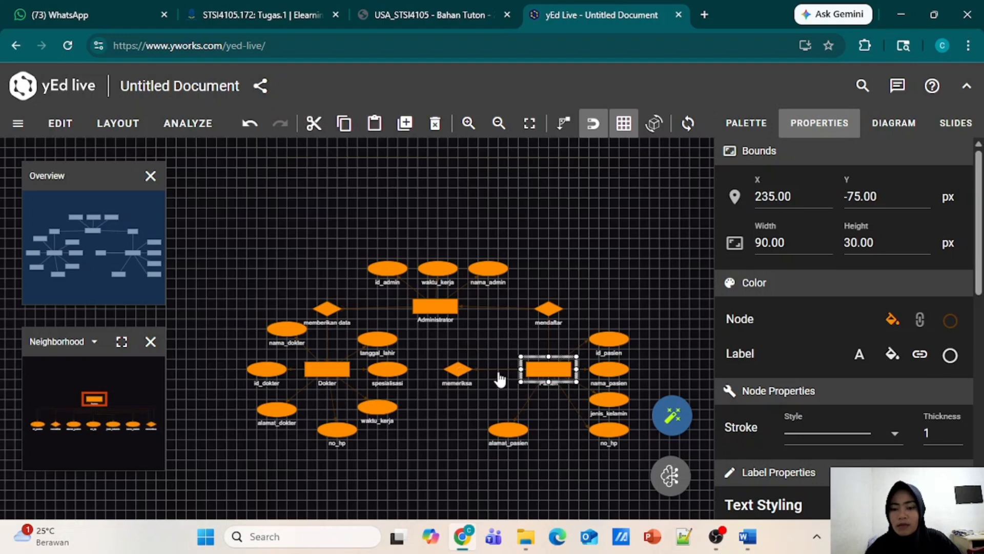
pyautogui.click(498, 375)
pyautogui.click(497, 372)
pyautogui.click(951, 365)
pyautogui.click(827, 328)
pyautogui.click(493, 355)
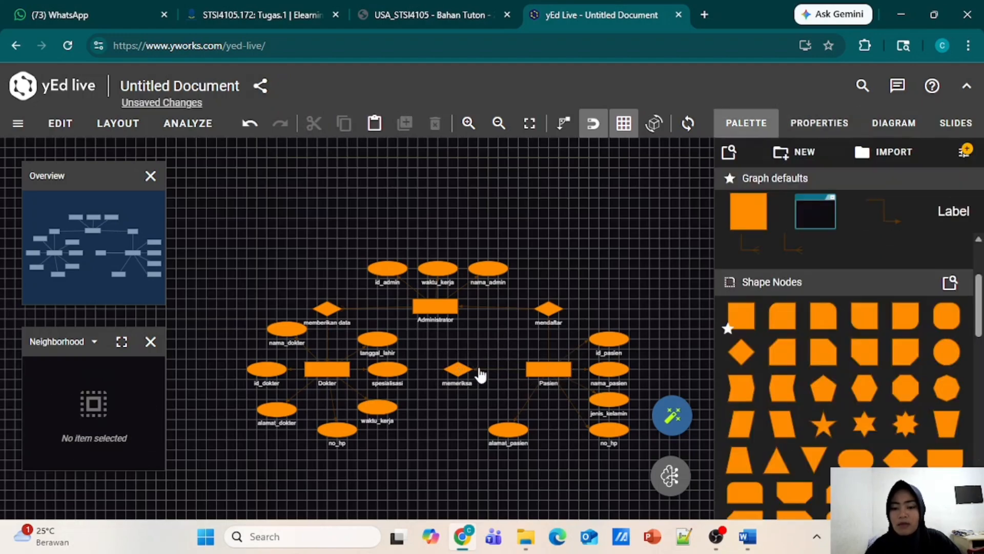
# Replace the Pasien–memeriksa edge with one drawn from memeriksa to Pasien and give it a crow's-foot target arrow
pyautogui.click(479, 369)
pyautogui.click(492, 226)
pyautogui.click(502, 372)
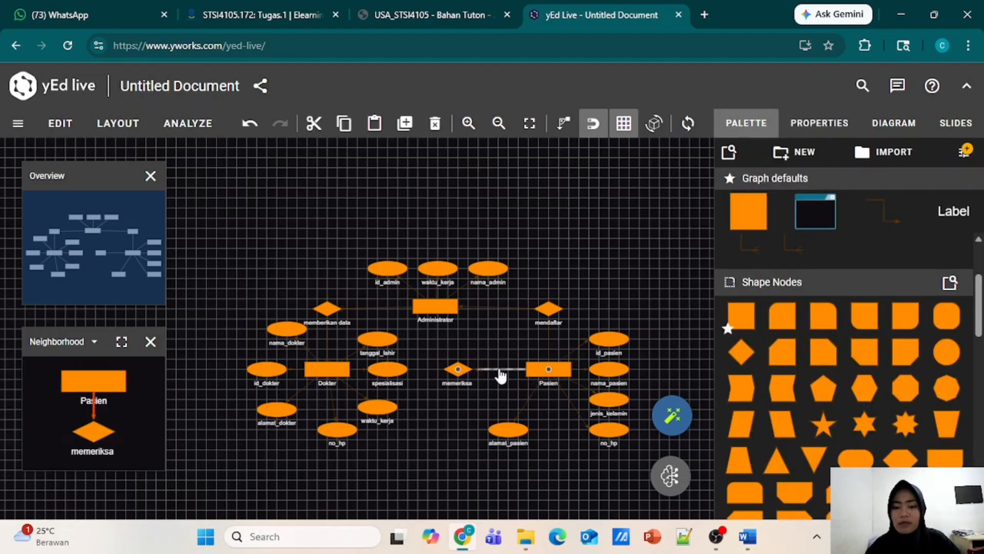
pyautogui.click(435, 129)
pyautogui.moveTo(458, 371); pyautogui.dragTo(546, 371)
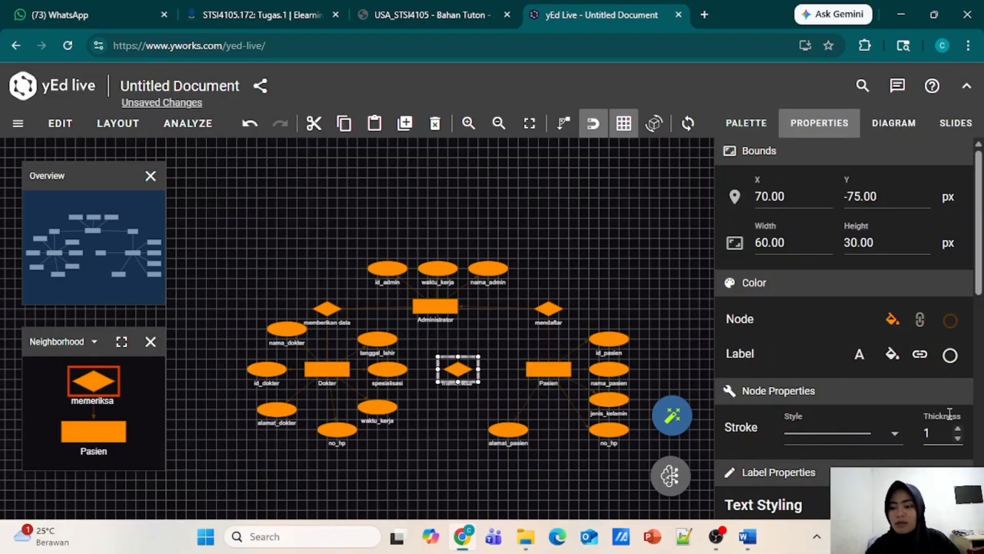
pyautogui.click(498, 369)
pyautogui.click(953, 364)
pyautogui.click(826, 328)
pyautogui.moveTo(329, 373); pyautogui.dragTo(459, 371)
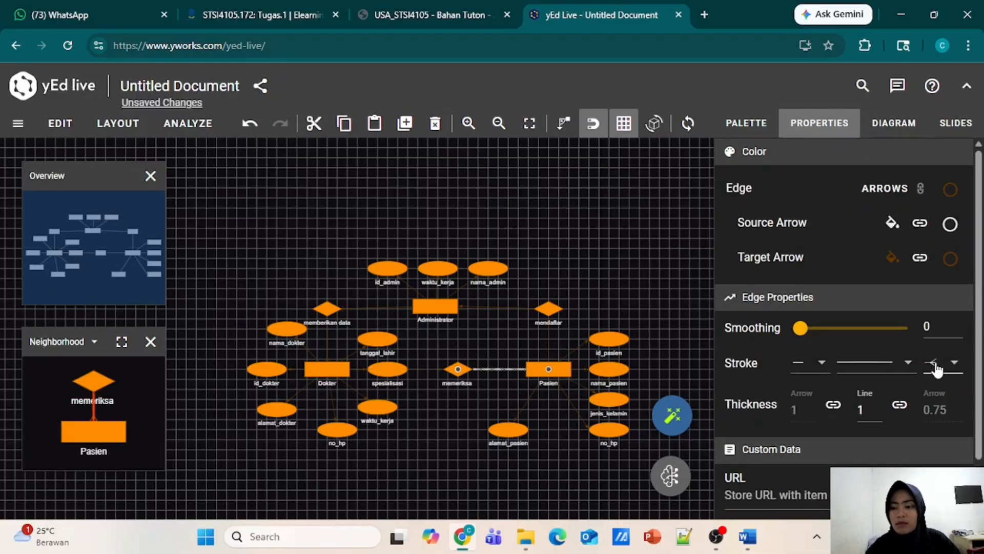
# Change the target arrow style of the edge between mendaftar and Pasien
pyautogui.click(549, 314)
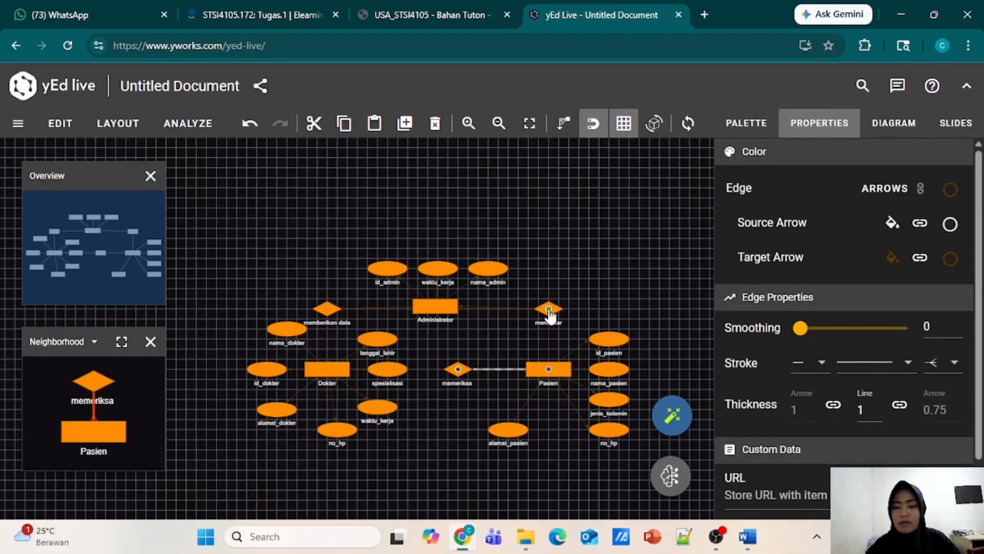
pyautogui.click(549, 335)
pyautogui.click(953, 363)
pyautogui.click(826, 328)
pyautogui.click(688, 241)
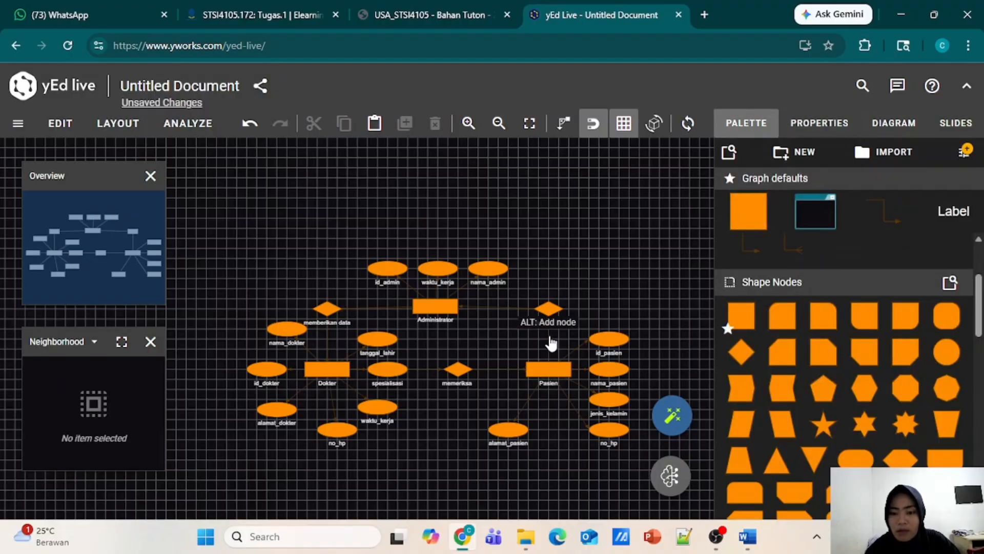
# Replace the edge between mendaftar and Pasien with a newly drawn one
pyautogui.click(550, 338)
pyautogui.click(432, 125)
pyautogui.moveTo(549, 371); pyautogui.dragTo(548, 311)
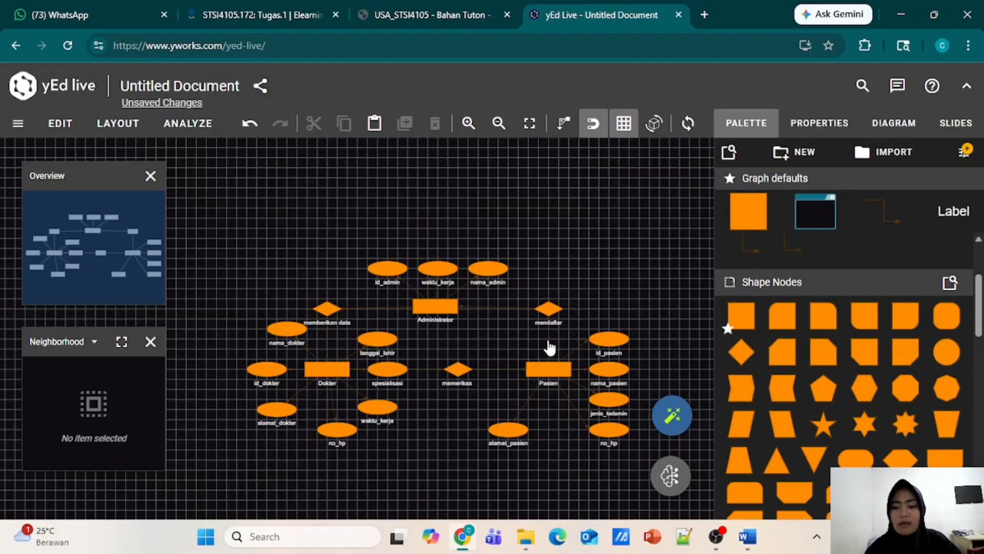
pyautogui.click(549, 341)
pyautogui.click(437, 129)
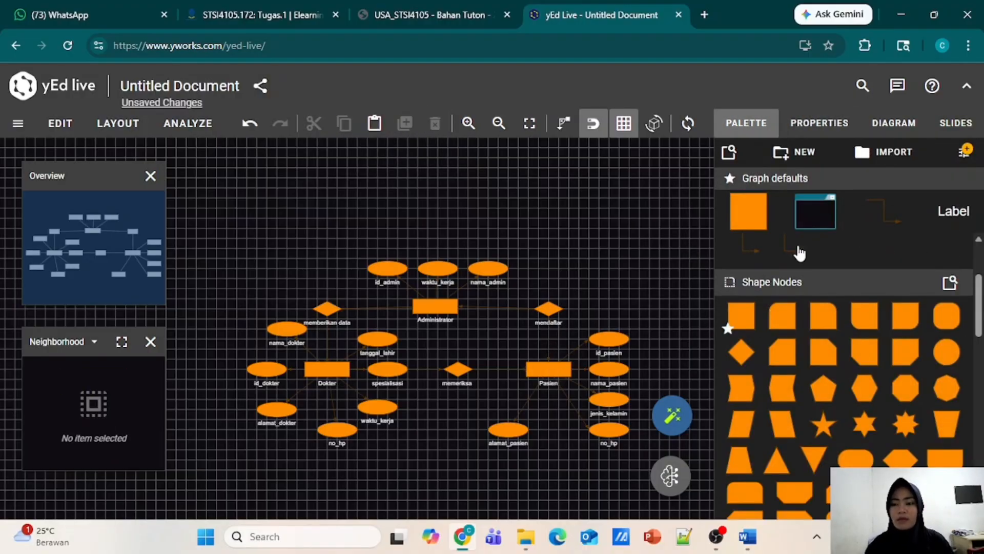
pyautogui.click(549, 353)
# Give the mendaftar–Administrator edge a crow's-foot target arrow and redraw the edge between memberikan data and Administrator
pyautogui.click(466, 309)
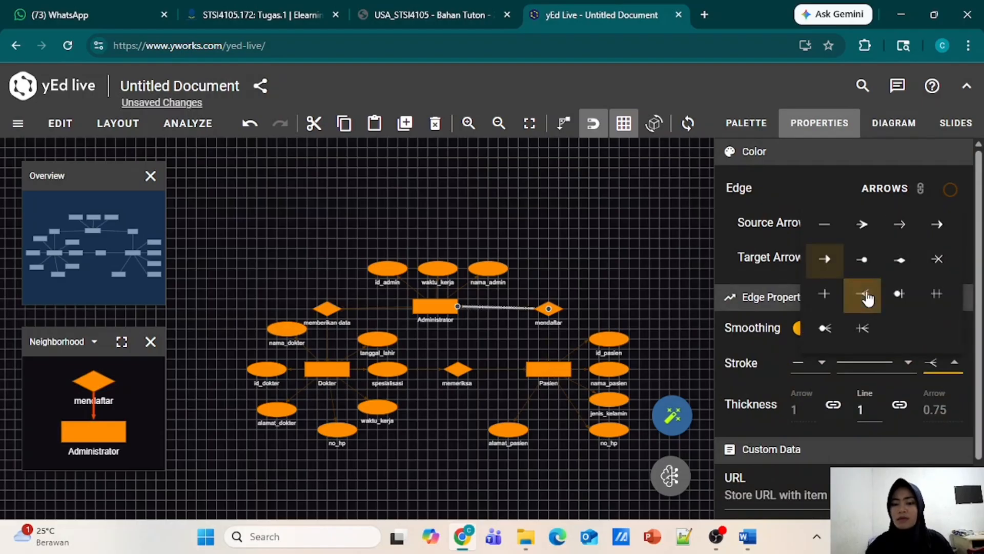
pyautogui.click(348, 309)
pyautogui.click(365, 308)
pyautogui.click(435, 126)
pyautogui.moveTo(327, 308); pyautogui.dragTo(327, 369)
pyautogui.click(358, 293)
pyautogui.click(375, 308)
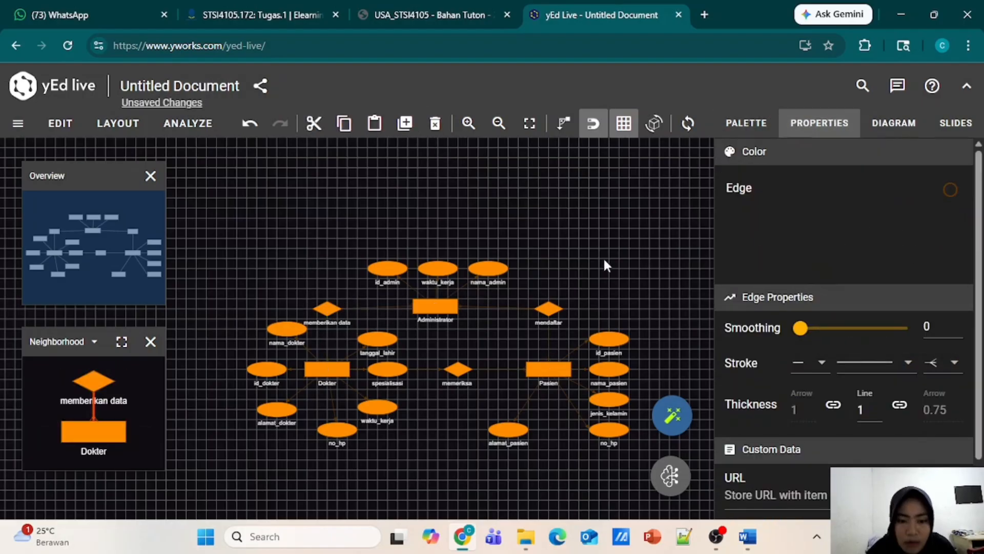
# Replace the memberikan data–Dokter edge with a new one from memberikan data to Dokter ending in a plain filled arrow
pyautogui.click(435, 126)
pyautogui.moveTo(327, 308); pyautogui.dragTo(327, 369)
pyautogui.click(327, 345)
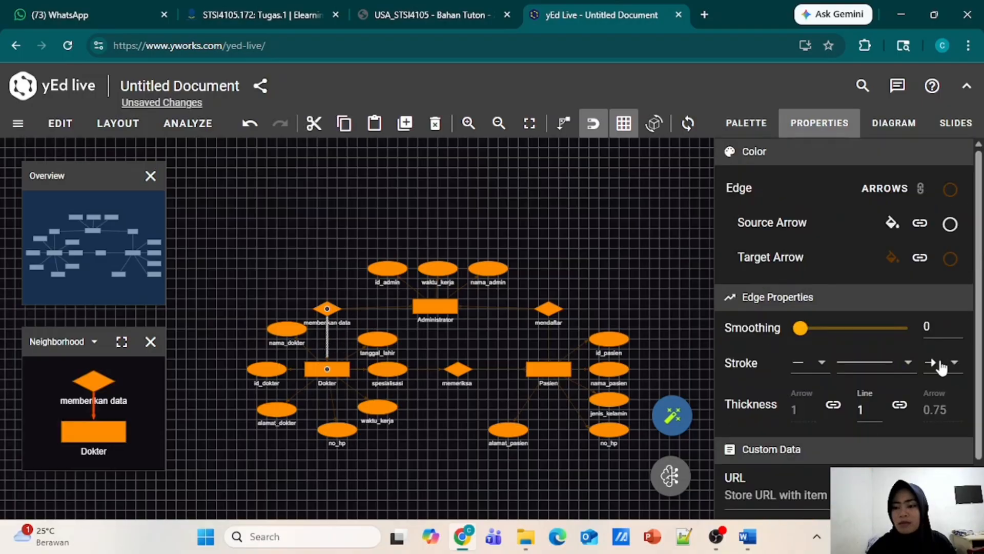
pyautogui.click(942, 365)
pyautogui.click(825, 260)
# Move the spesialisasi ellipse down and to the right, clear of the line between Dokter and memeriksa
pyautogui.click(678, 243)
pyautogui.scroll(3, 562, 353)
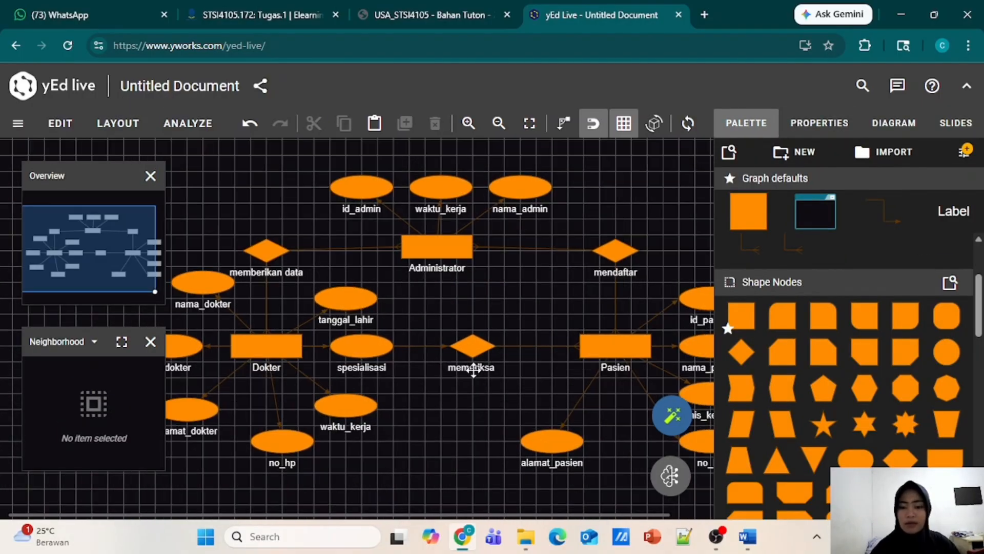
pyautogui.moveTo(346, 349); pyautogui.dragTo(395, 380)
# Replace the Dokter–memeriksa edge with one from memeriksa to Dokter that ends in a crow's-foot arrow
pyautogui.click(442, 346)
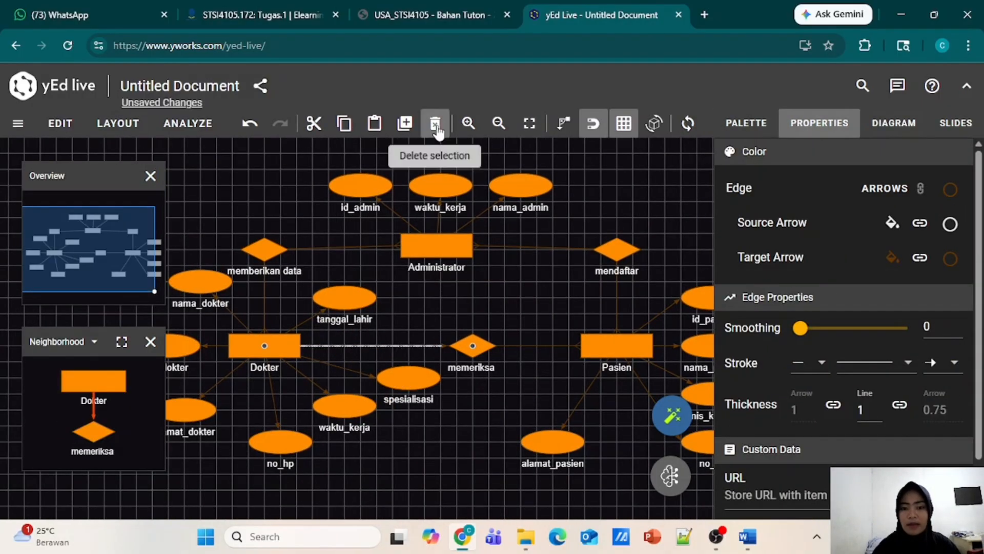
pyautogui.click(436, 127)
pyautogui.click(472, 346)
pyautogui.moveTo(367, 337); pyautogui.dragTo(290, 344)
pyautogui.click(402, 346)
pyautogui.click(952, 364)
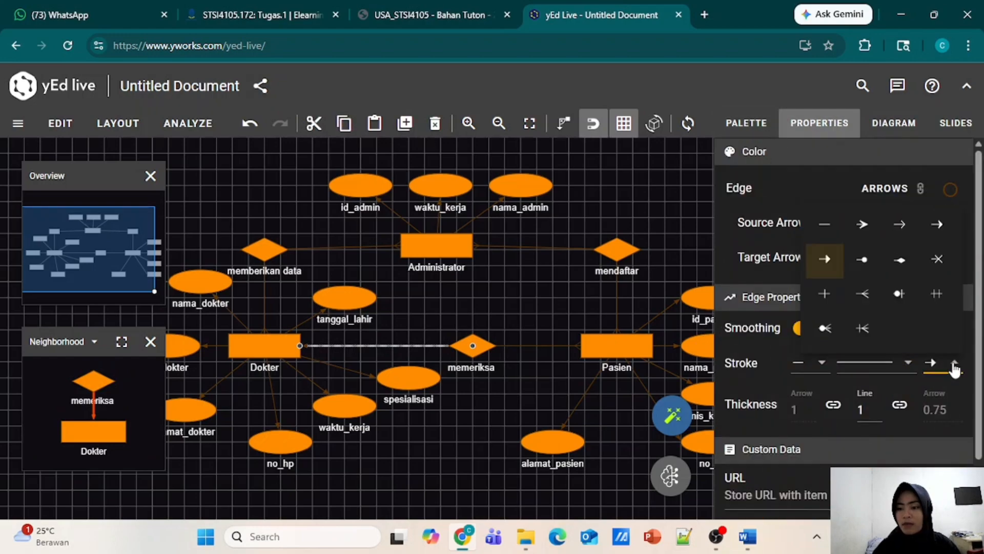
pyautogui.click(862, 296)
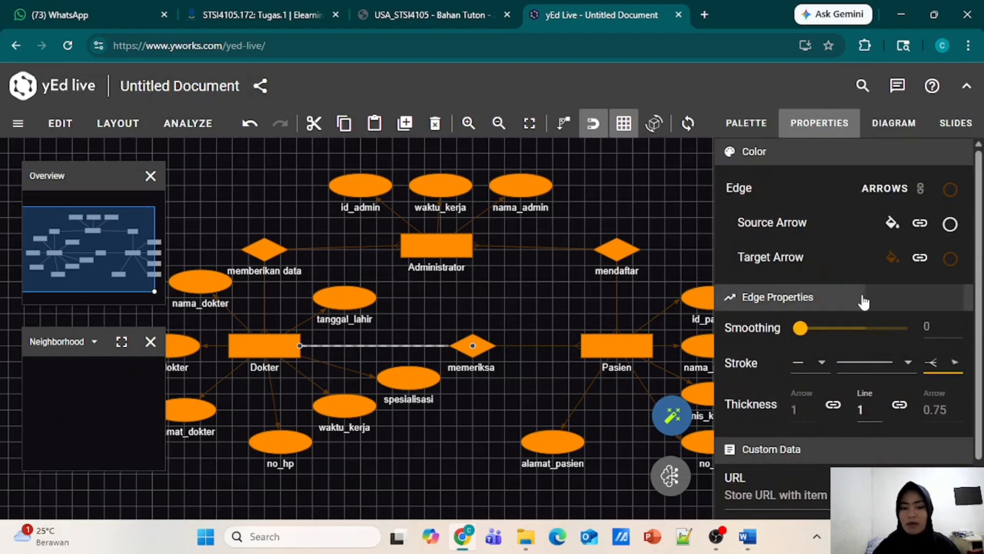
# Switch to the Word document, bold and yellow-highlight the quoted M:N relation rule under LANGKAH KEENAM, and return to the yEd Live diagram
pyautogui.click(603, 297)
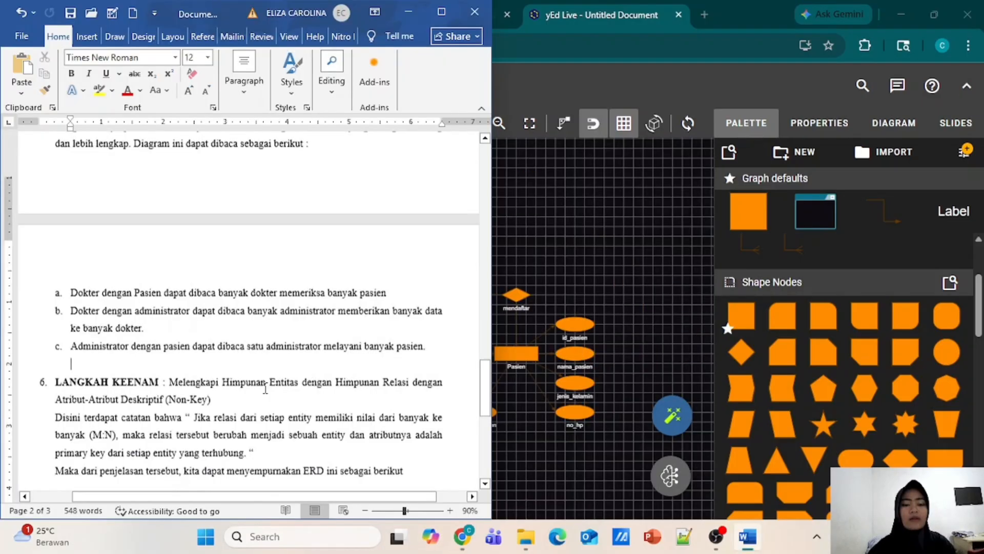
pyautogui.scroll(-5, 266, 388)
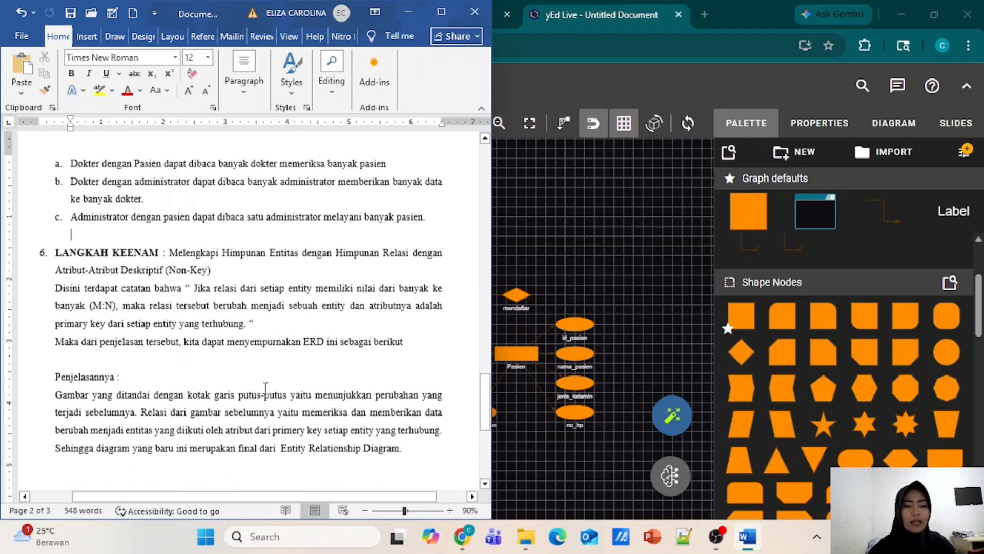
pyautogui.scroll(-2, 266, 388)
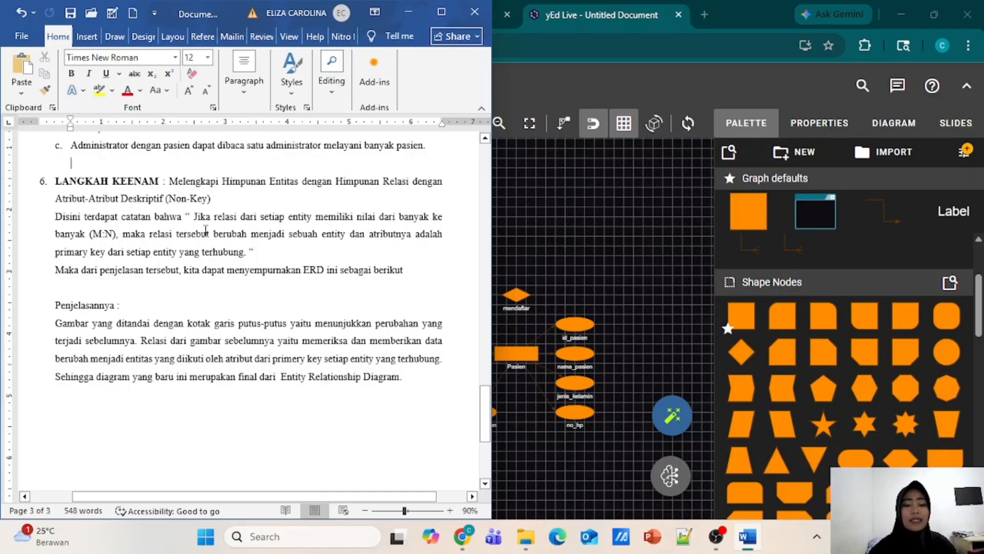
pyautogui.moveTo(195, 216); pyautogui.dragTo(245, 251)
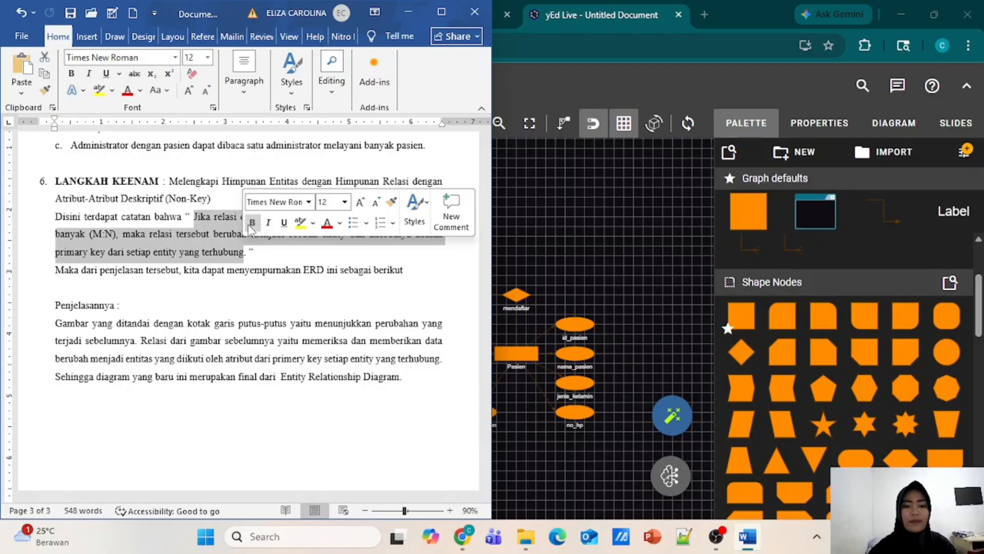
pyautogui.click(251, 224)
pyautogui.click(301, 226)
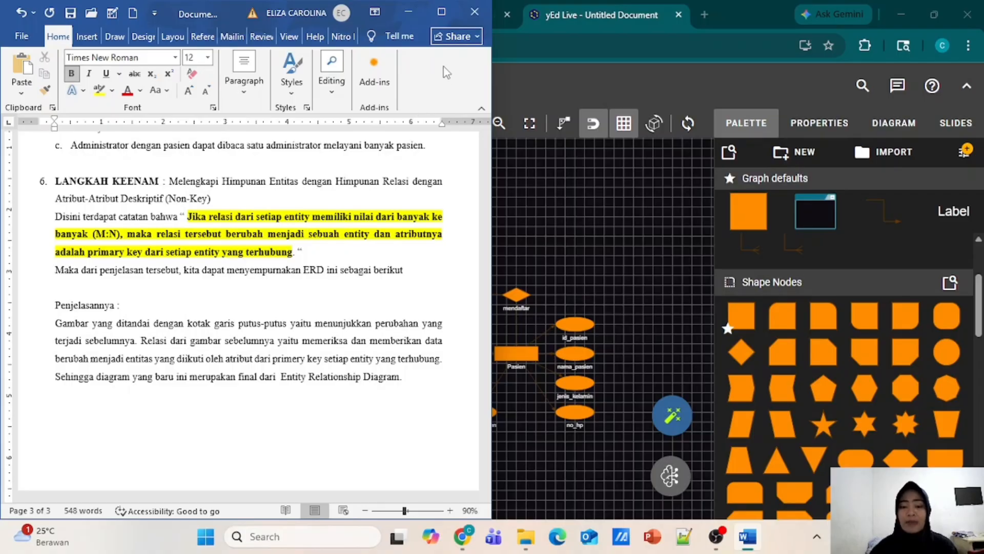
pyautogui.click(410, 13)
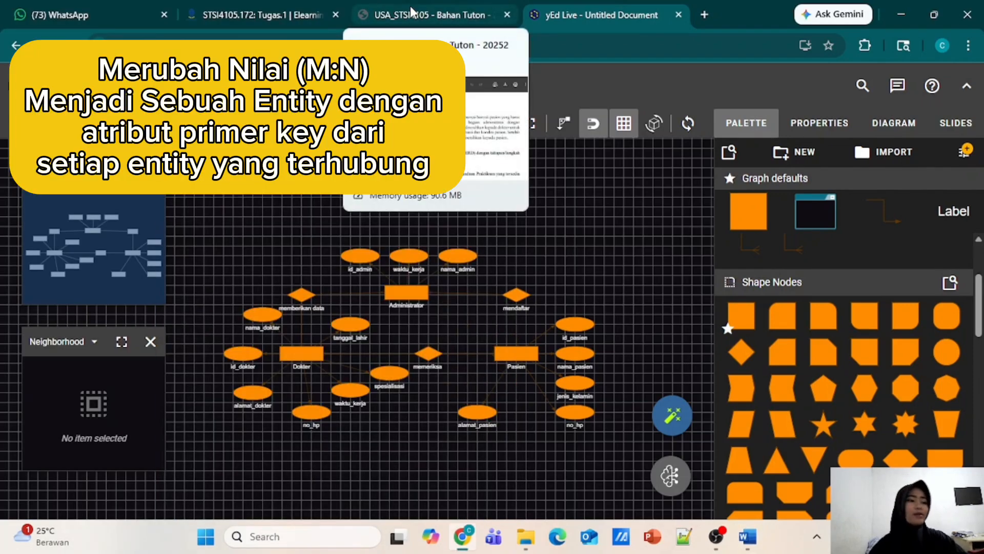
# Shift the memberikan data diamond towards Administrator, place a copy labelled menyimpan data above Dokter, and add an entity rectangle at the diagram's upper left
pyautogui.moveTo(302, 294); pyautogui.dragTo(340, 295)
pyautogui.hotkey('ctrl', 'c')
pyautogui.hotkey('ctrl', 'v')
pyautogui.scroll(4, 304, 315)
pyautogui.moveTo(401, 279); pyautogui.dragTo(306, 295)
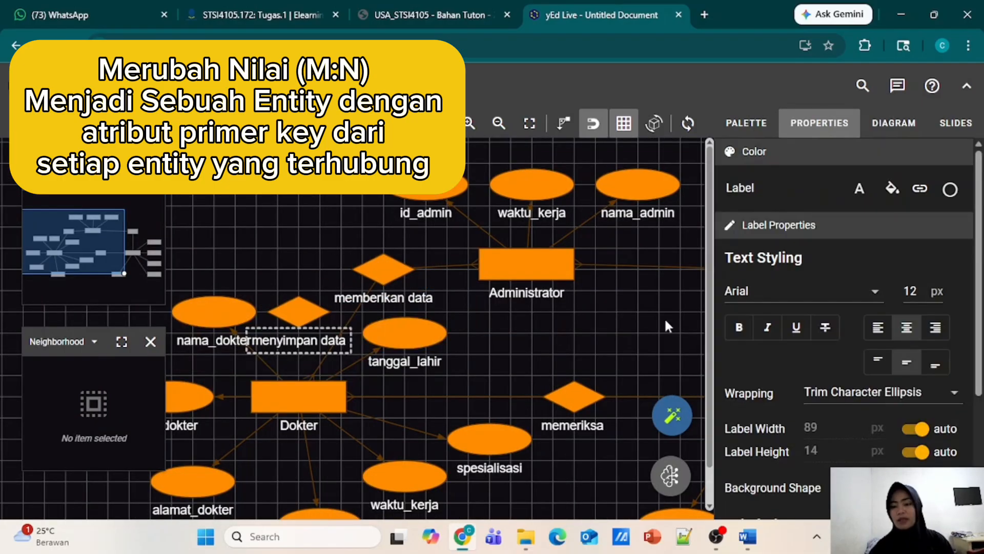
pyautogui.click(746, 123)
pyautogui.moveTo(748, 211); pyautogui.dragTo(248, 227)
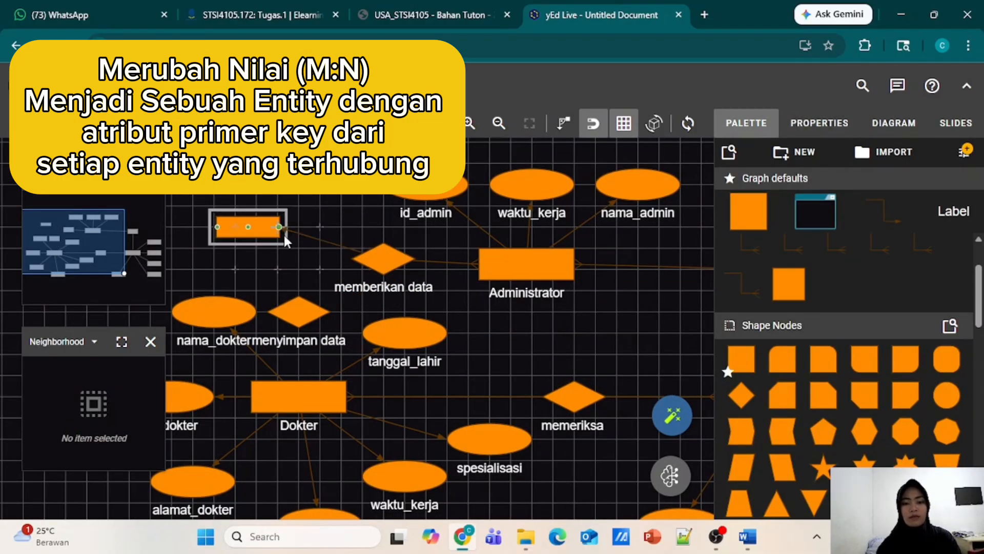
# Change the source arrow style of the edge from menyimpan data to Dokter
pyautogui.click(819, 123)
pyautogui.click(299, 311)
pyautogui.click(298, 354)
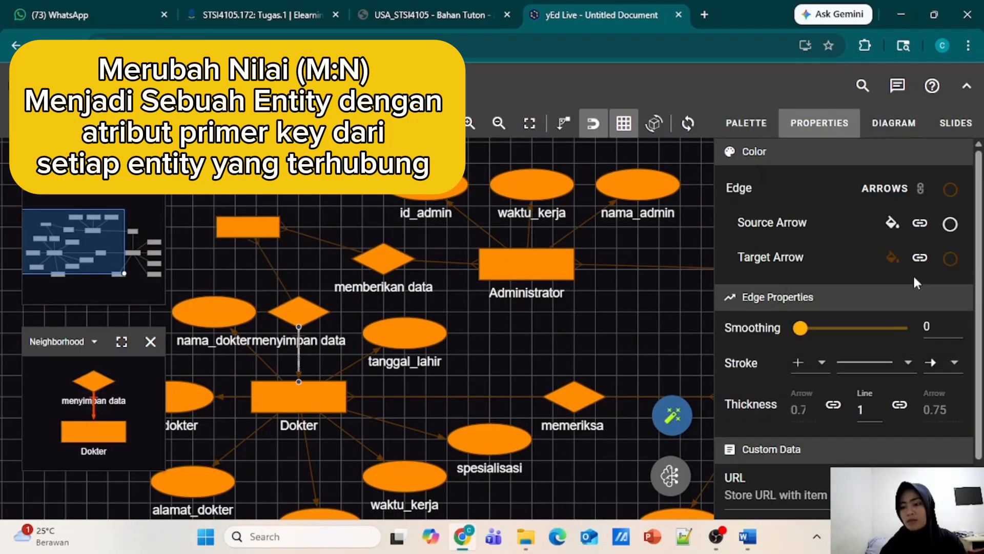
pyautogui.click(809, 363)
pyautogui.click(801, 367)
pyautogui.click(641, 316)
# Paste a relationship diamond labelled diperiksa between memeriksa and Pasien
pyautogui.scroll(-3, 398, 418)
pyautogui.click(548, 331)
pyautogui.click(541, 388)
pyautogui.scroll(-2, 540, 389)
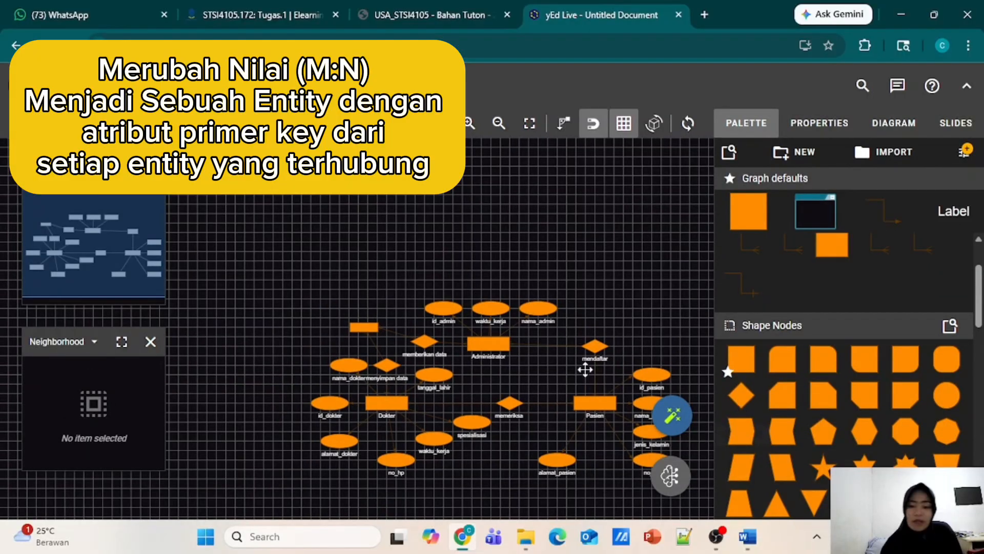
pyautogui.hotkey('ctrl', 'v')
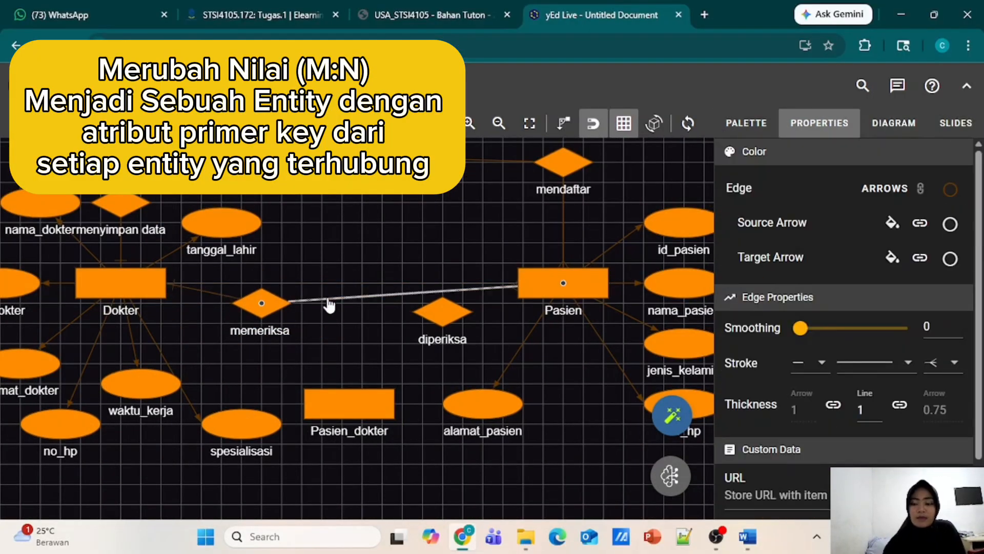
# Connect Pasien_dokter to the diperiksa diamond and the lower mendaftar diamond to Pasien
pyautogui.moveTo(349, 404); pyautogui.dragTo(444, 319)
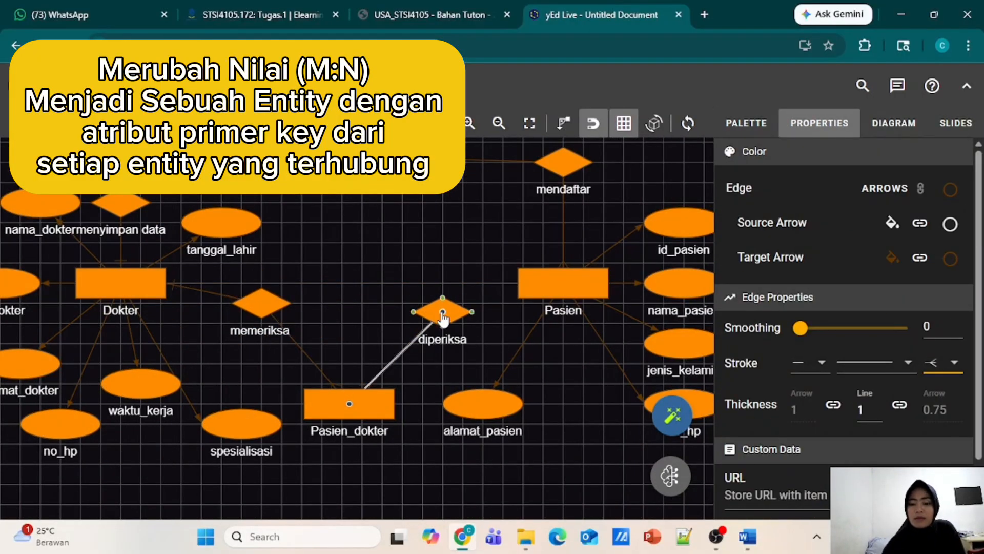
pyautogui.click(475, 288)
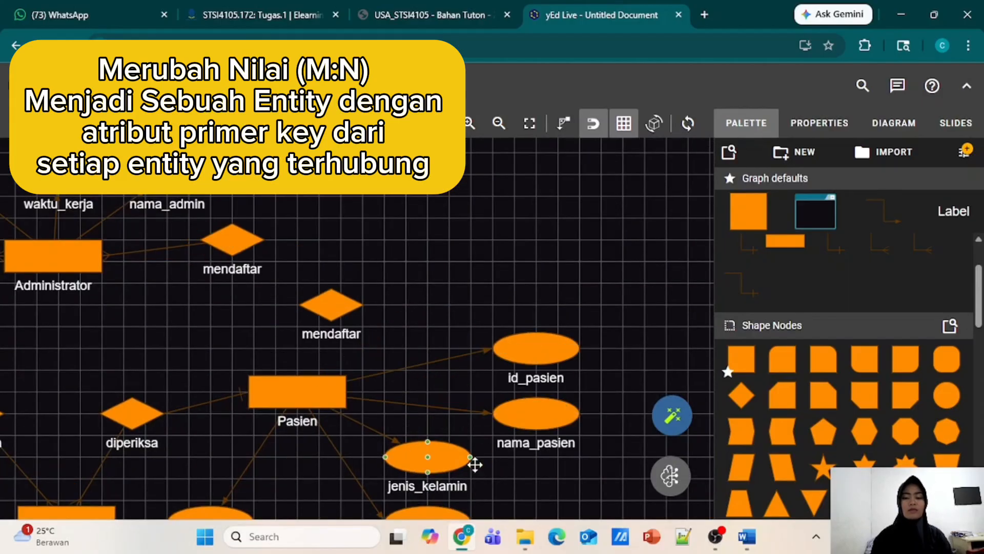
pyautogui.moveTo(324, 306); pyautogui.dragTo(298, 391)
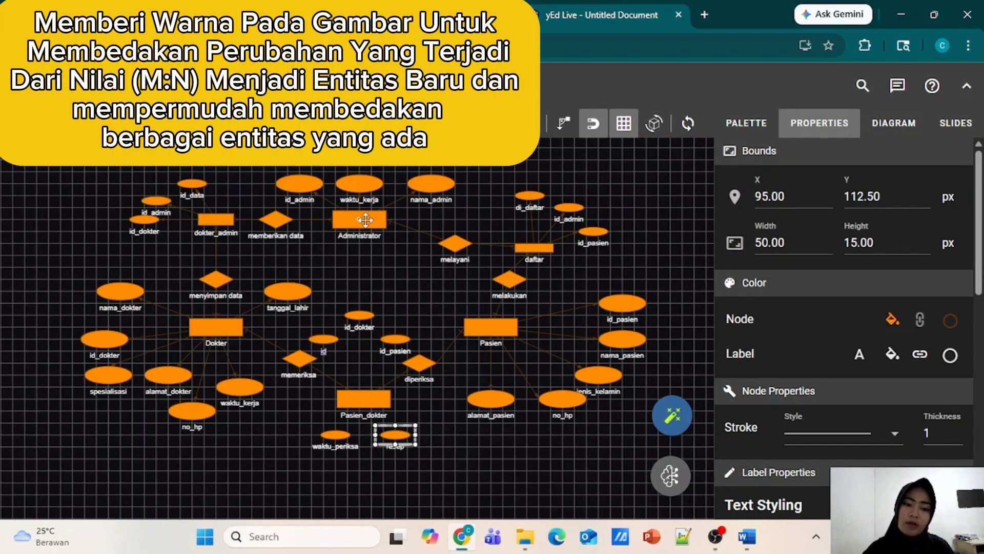
# Move the tanggal_lahir ellipse to the far left beside id_dokter and fill Dokter's attribute ellipses yellow
pyautogui.moveTo(288, 292); pyautogui.dragTo(60, 315)
pyautogui.click(105, 339)
pyautogui.click(892, 320)
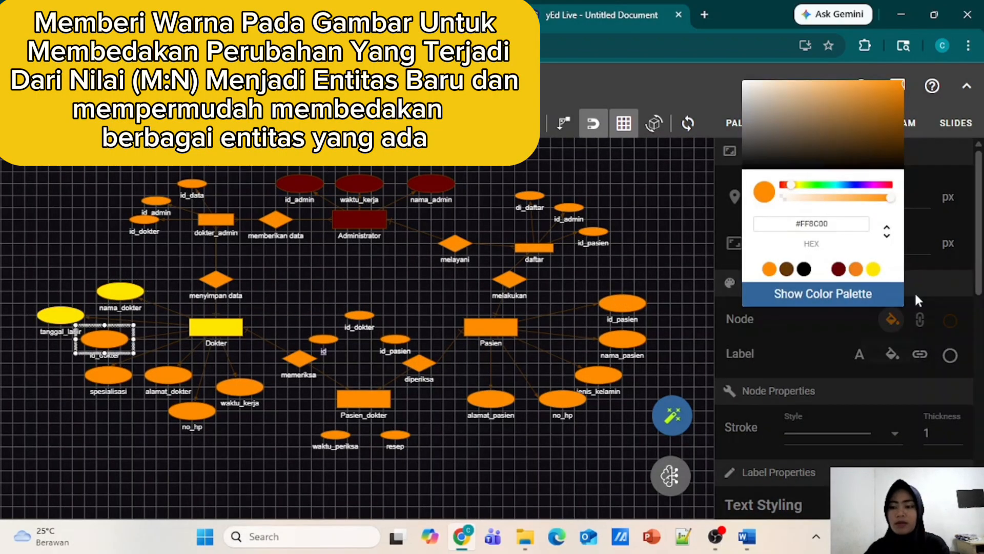
pyautogui.click(193, 410)
# Fill Pasien's attribute ellipses blue and line up jenis_kelamin under nama_pasien
pyautogui.click(623, 303)
pyautogui.click(893, 319)
pyautogui.click(491, 398)
pyautogui.click(892, 319)
pyautogui.click(891, 269)
pyautogui.moveTo(598, 375); pyautogui.dragTo(623, 375)
# Fill the dokter_admin entity and its attribute ellipses green
pyautogui.click(276, 220)
pyautogui.click(893, 320)
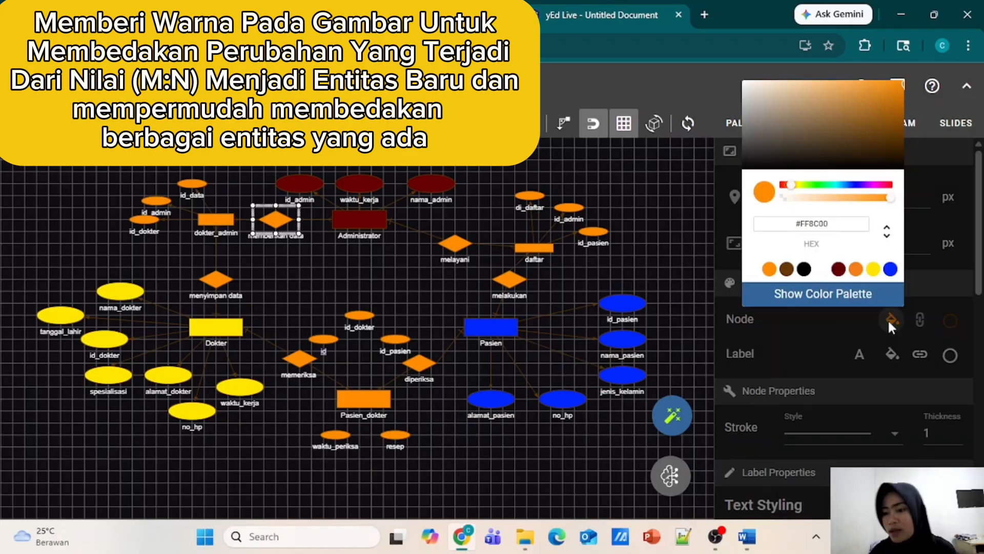
pyautogui.click(216, 220)
pyautogui.click(144, 219)
pyautogui.click(893, 320)
# Fill the daftar entity and its attribute ellipses purple (#A000FF)
pyautogui.click(529, 195)
pyautogui.click(568, 207)
pyautogui.click(534, 248)
pyautogui.click(892, 319)
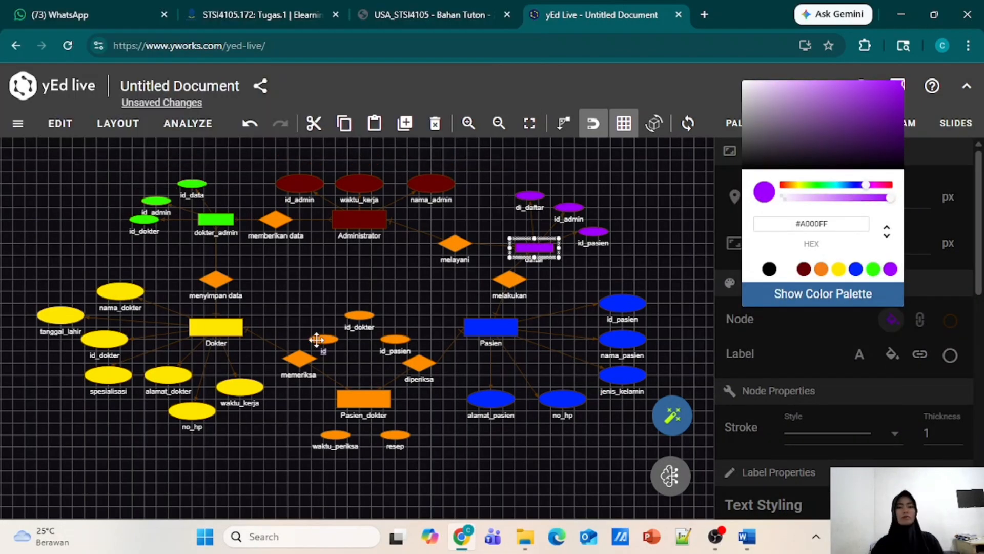
# Fill the Pasien_dokter entity and its attribute ellipses cyan
pyautogui.click(324, 339)
pyautogui.click(363, 399)
pyautogui.click(395, 435)
pyautogui.click(891, 321)
pyautogui.click(746, 123)
pyautogui.scroll(10, 820, 327)
pyautogui.moveTo(117, 165); pyautogui.dragTo(245, 245)
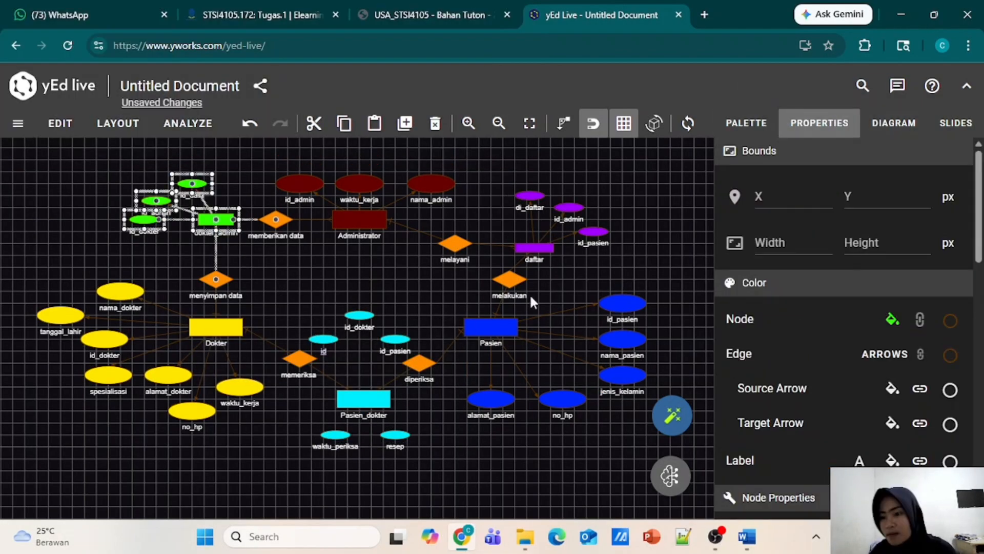
pyautogui.click(532, 301)
pyautogui.moveTo(117, 165); pyautogui.dragTo(245, 245)
pyautogui.scroll(-3, 844, 384)
pyautogui.scroll(-10, 913, 334)
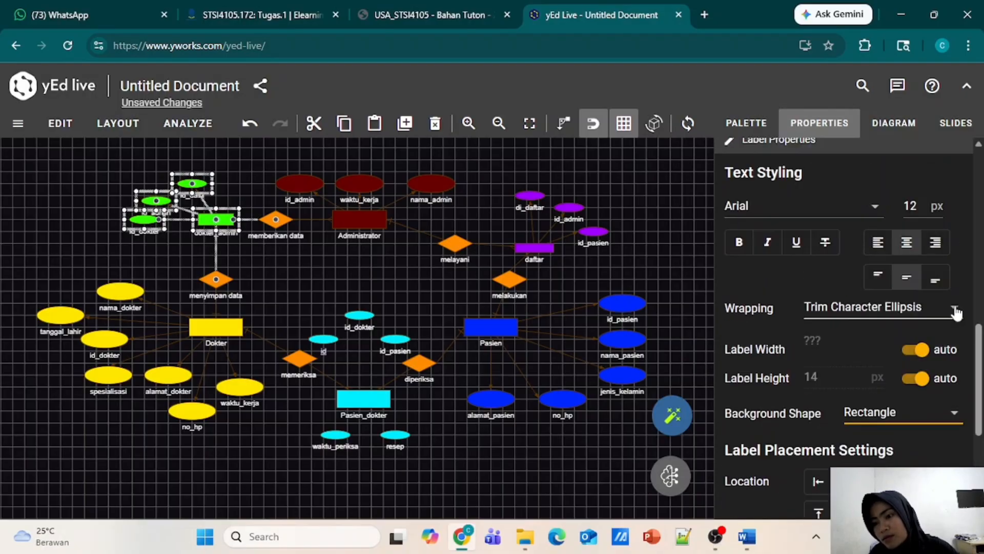
pyautogui.click(320, 281)
# Nudge the melayani diamond up and to the right, and with the toolbar and panels collapsed, raise Administrator's waktu_kerja ellipse above id_admin and nama_admin
pyautogui.moveTo(455, 243); pyautogui.dragTo(467, 232)
pyautogui.click(967, 86)
pyautogui.moveTo(472, 174); pyautogui.dragTo(471, 150)
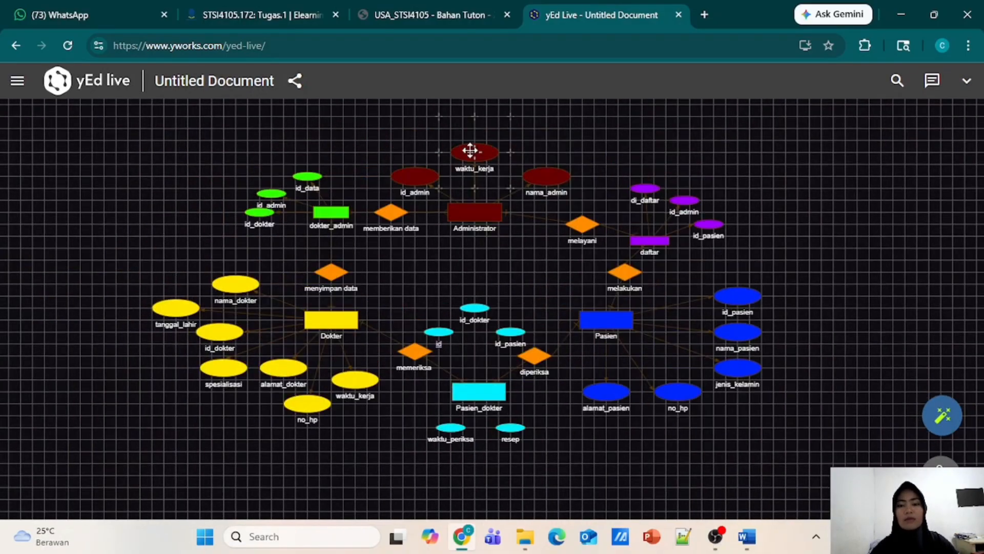